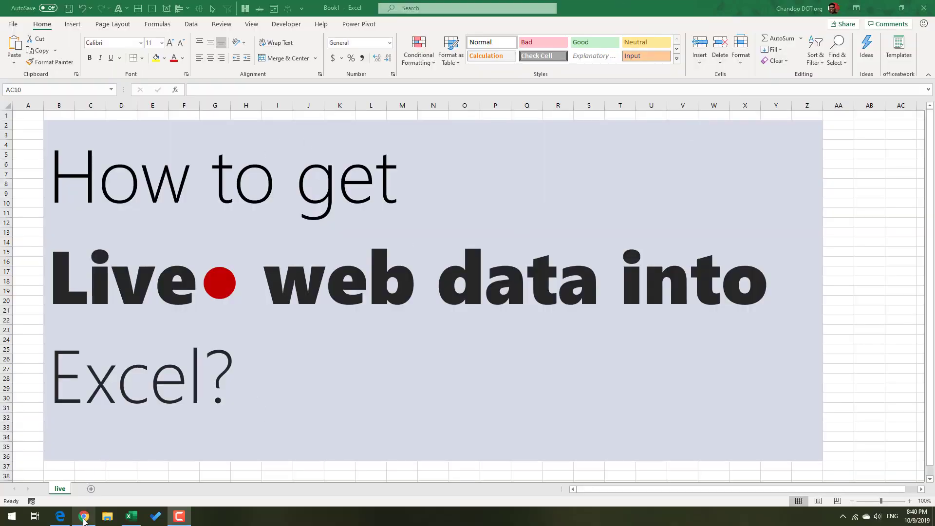
- Leave the Excel title sheet for the Chrome window on the taskbar
mouse_move(84, 520)
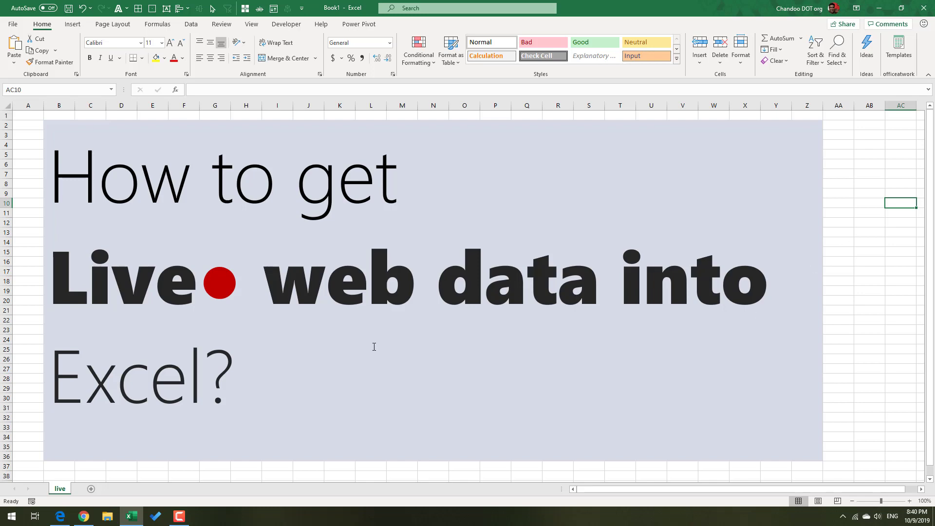
- Search Google for rwc19 in the browser's new tab and scan the results
click(84, 516)
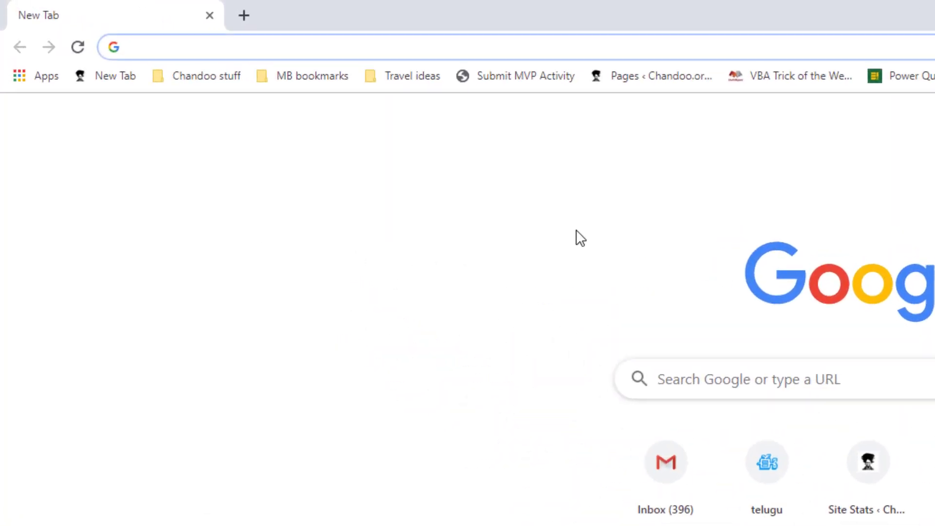
text(r)
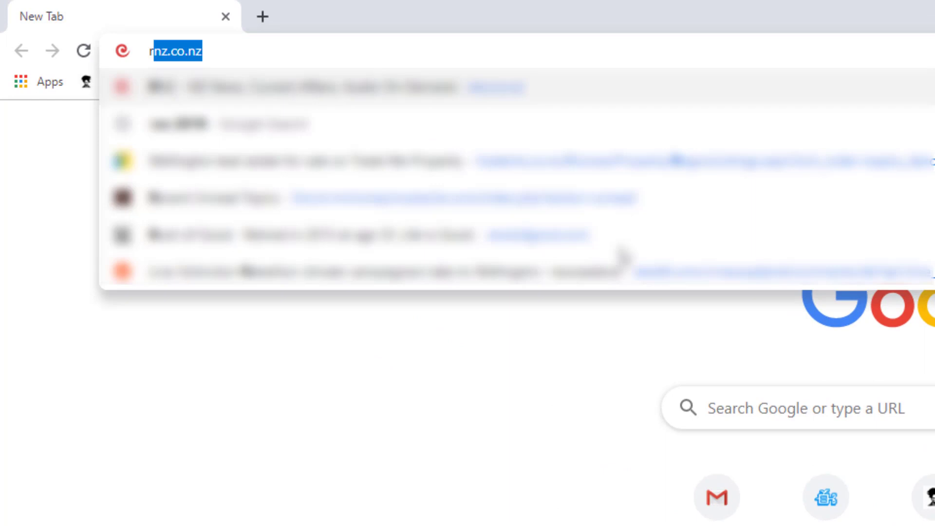
text(wc19)
key(Return)
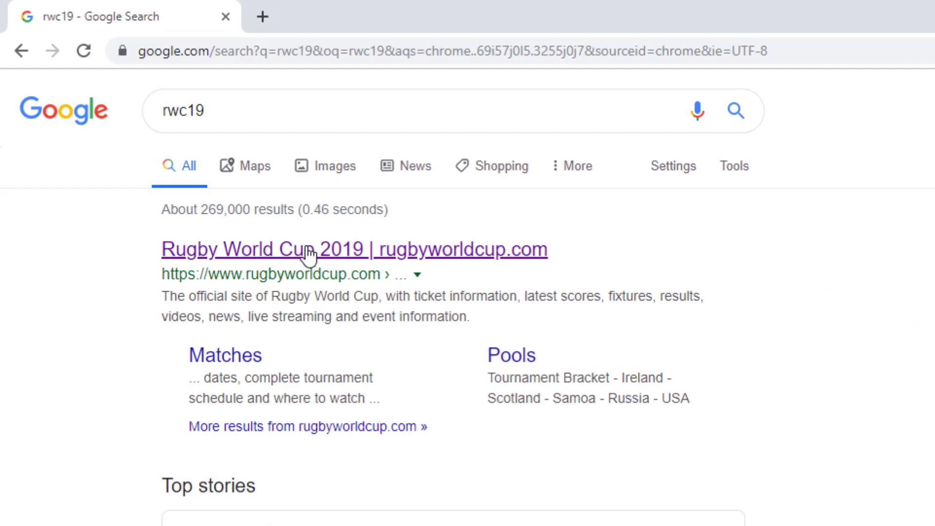
scroll(475, 496, down, 5)
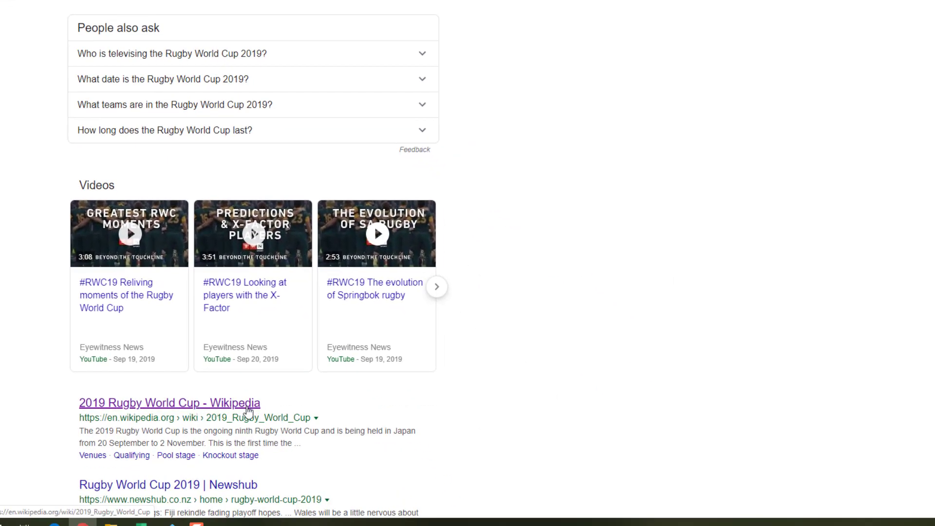
scroll(322, 366, up, 5)
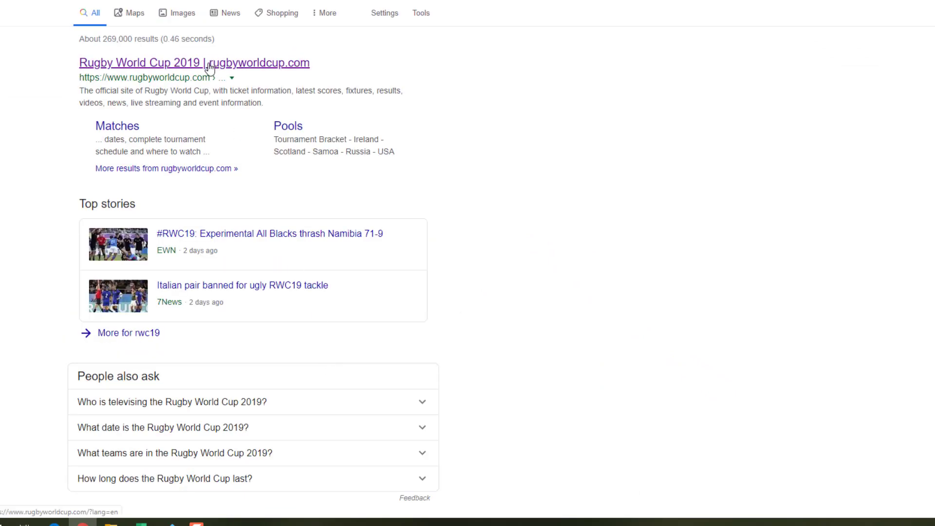
scroll(180, 358, down, 5)
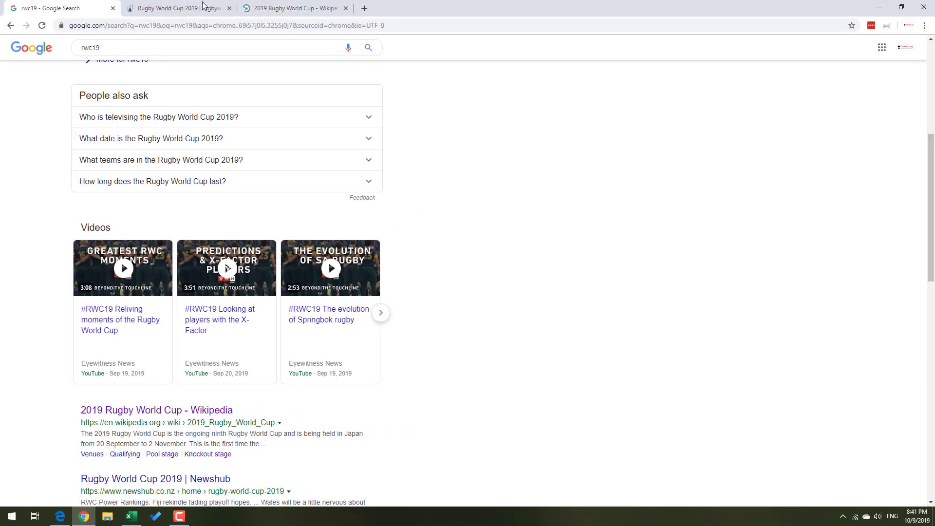
- Open the official site's Pools page and display the Pool B standings table
click(203, 4)
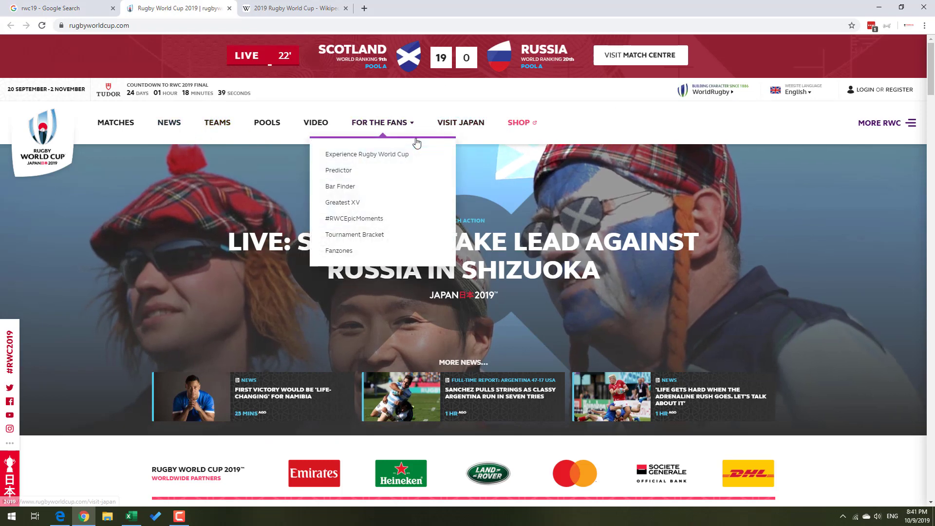
click(267, 136)
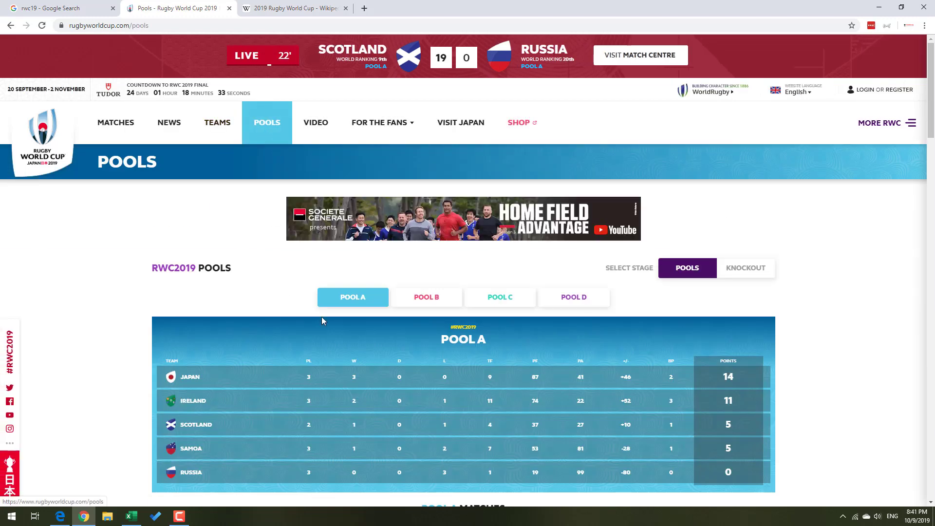
scroll(292, 299, down, 3)
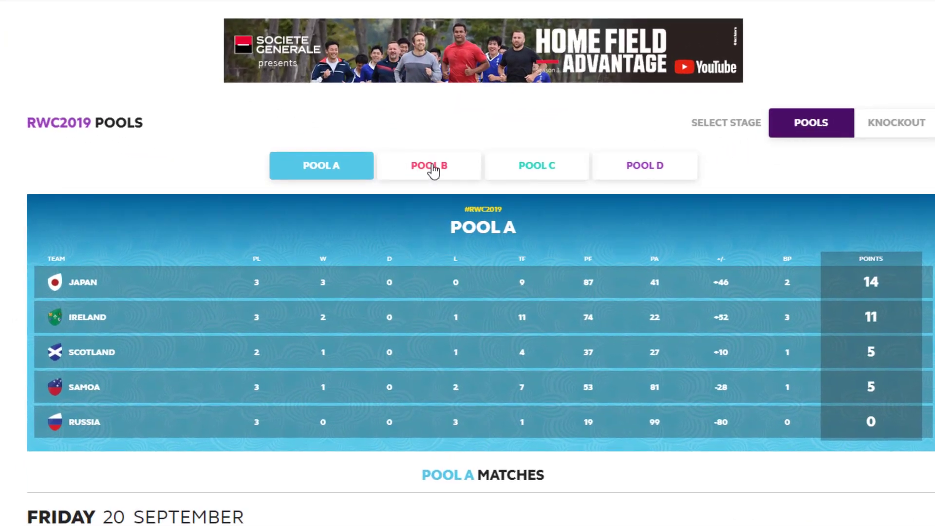
click(431, 192)
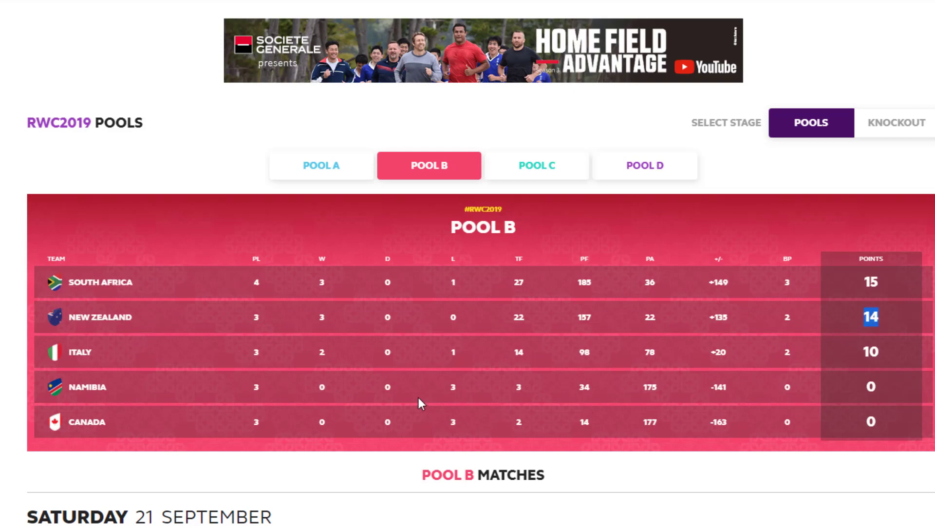
click(252, 323)
scroll(365, 385, up, 3)
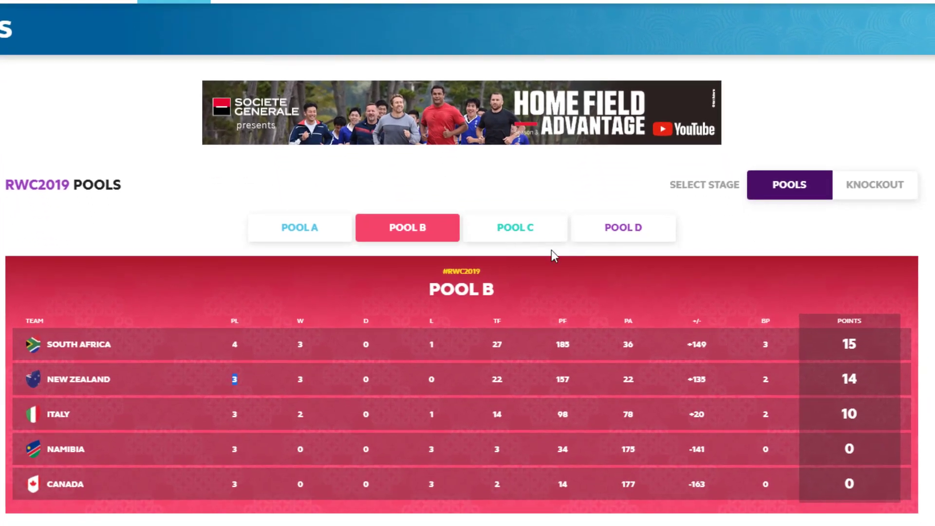
scroll(238, 283, down, 3)
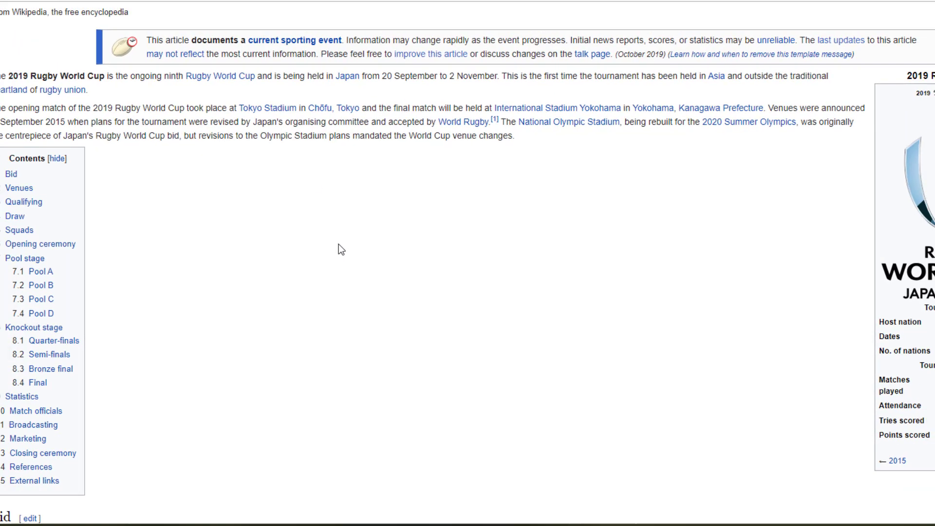
- Jump to the Wikipedia article's Pool stage section and scroll through the Pool A–D tables
scroll(367, 293, down, 3)
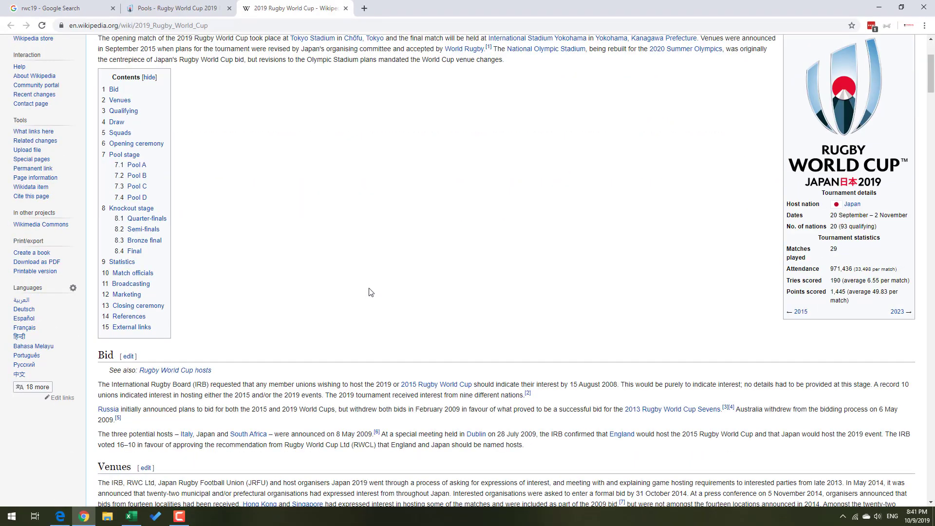
click(125, 157)
scroll(446, 334, down, 1)
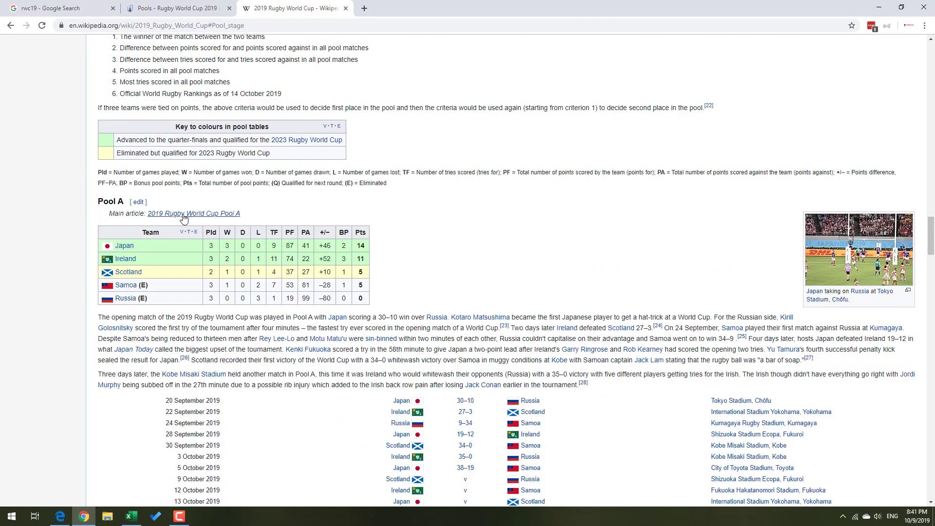
scroll(212, 253, down, 7)
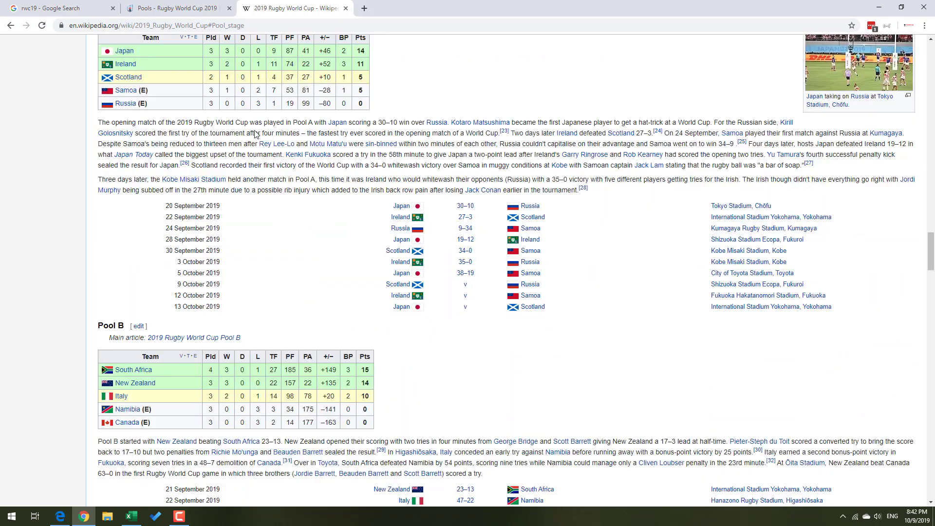
scroll(331, 267, down, 11)
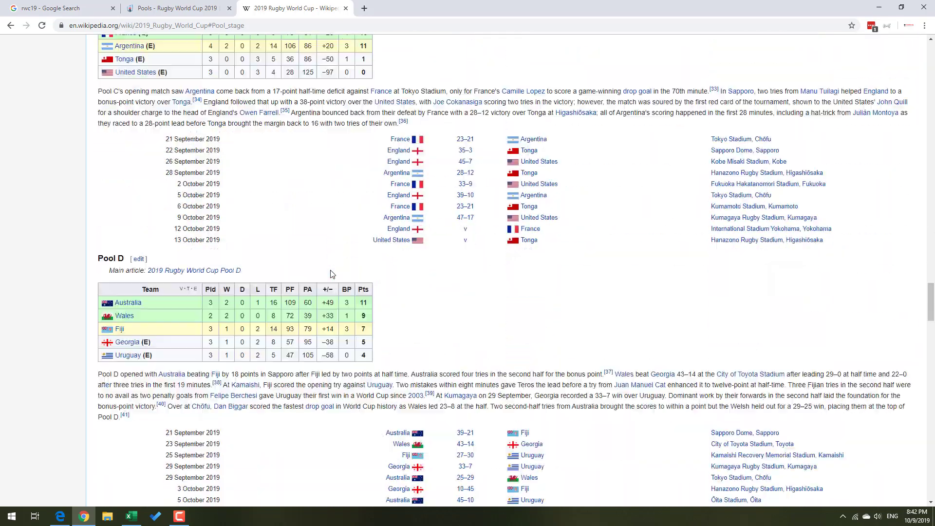
scroll(445, 286, up, 9)
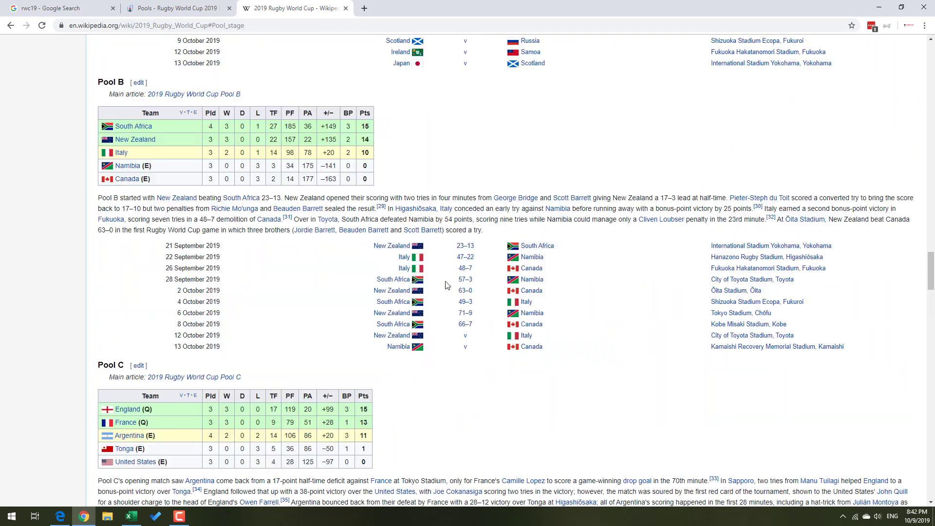
scroll(528, 197, up, 10)
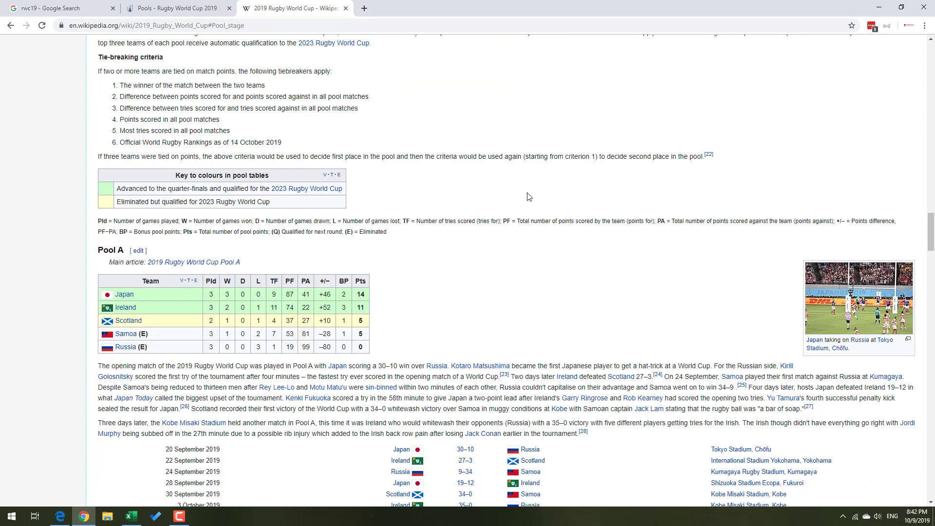
scroll(528, 196, down, 3)
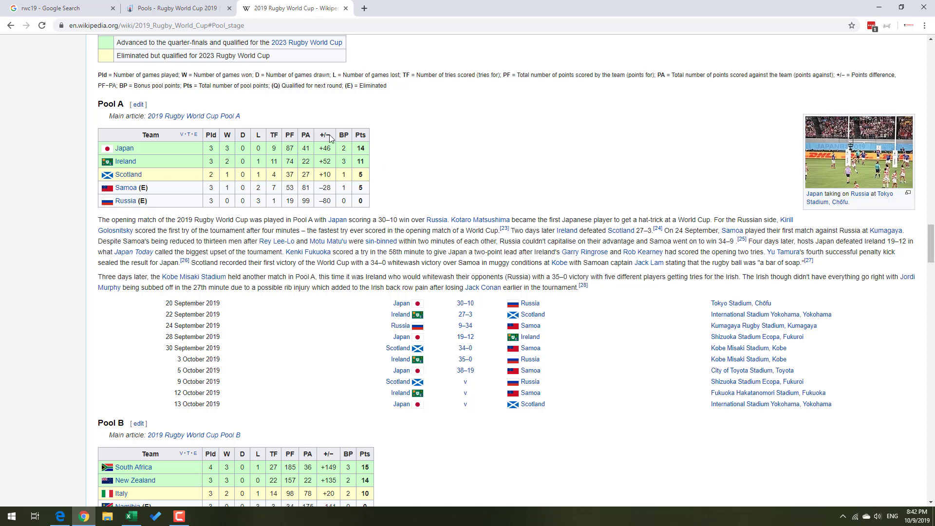
scroll(354, 227, down, 3)
scroll(370, 252, up, 8)
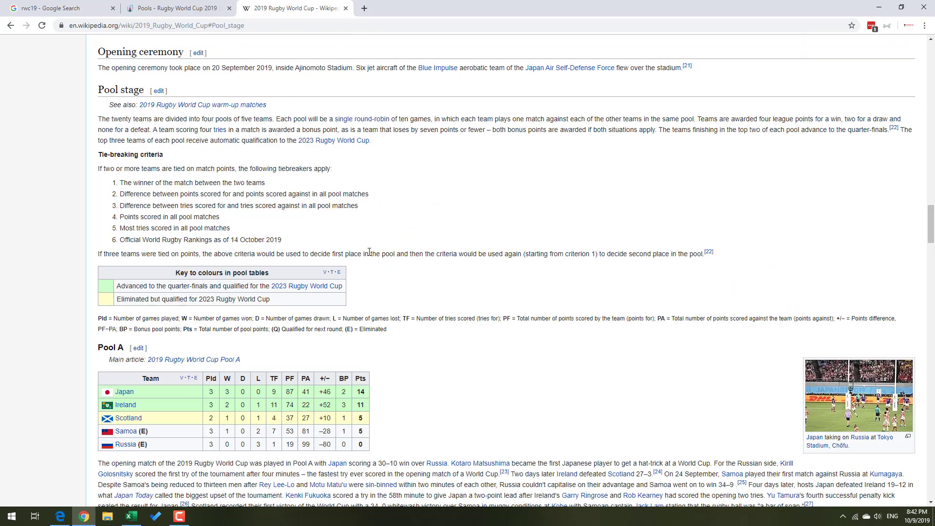
- Return to the official Pools page and show the Pool A standings, led by Japan
click(165, 9)
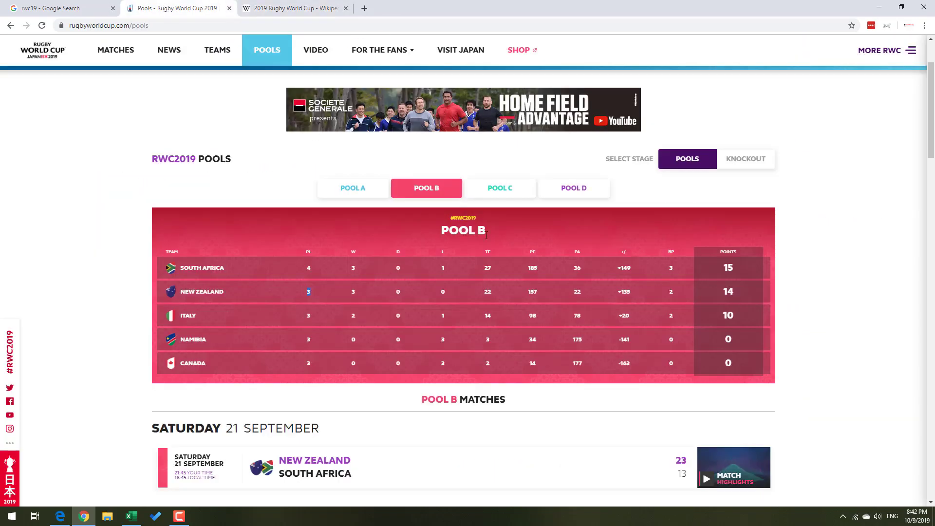
scroll(538, 210, up, 2)
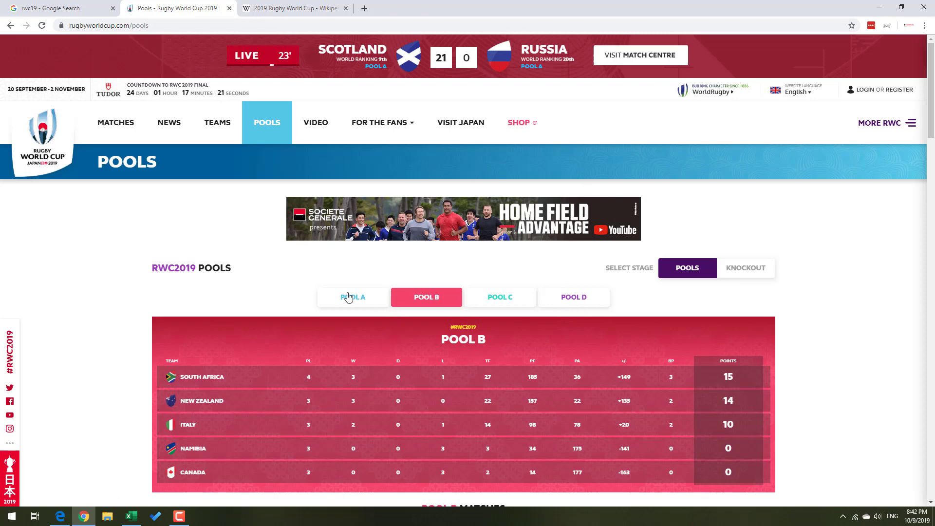
click(348, 296)
scroll(349, 304, down, 1)
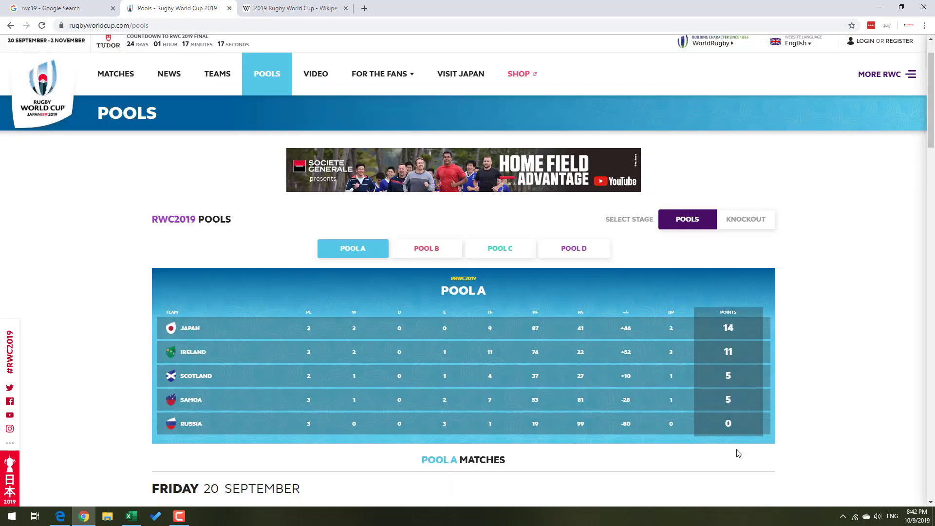
scroll(665, 334, up, 1)
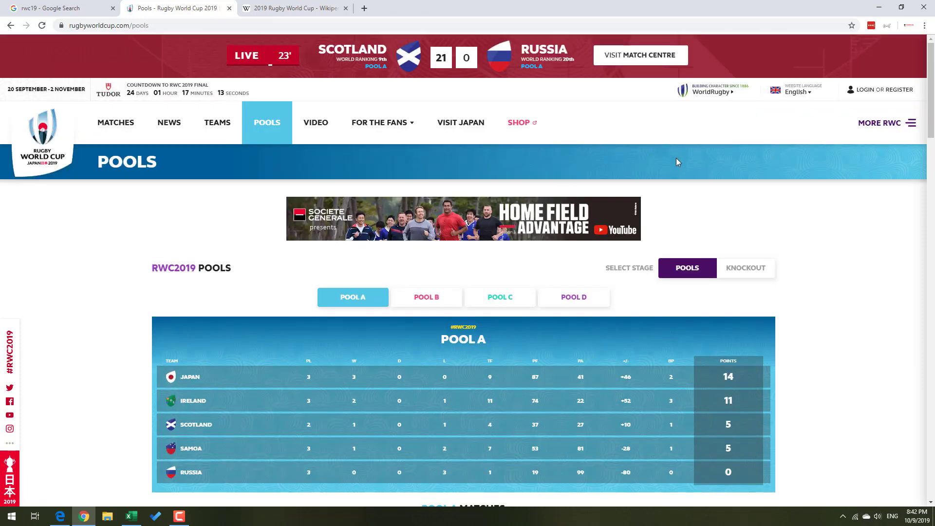
- Select the Wikipedia article's address up to, but excluding, the #Pool_stage anchor
click(268, 10)
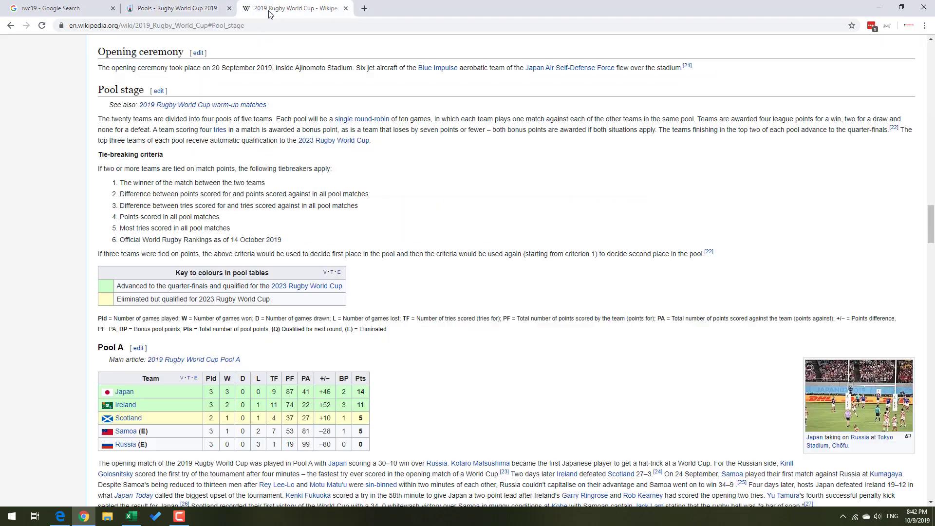
click(206, 25)
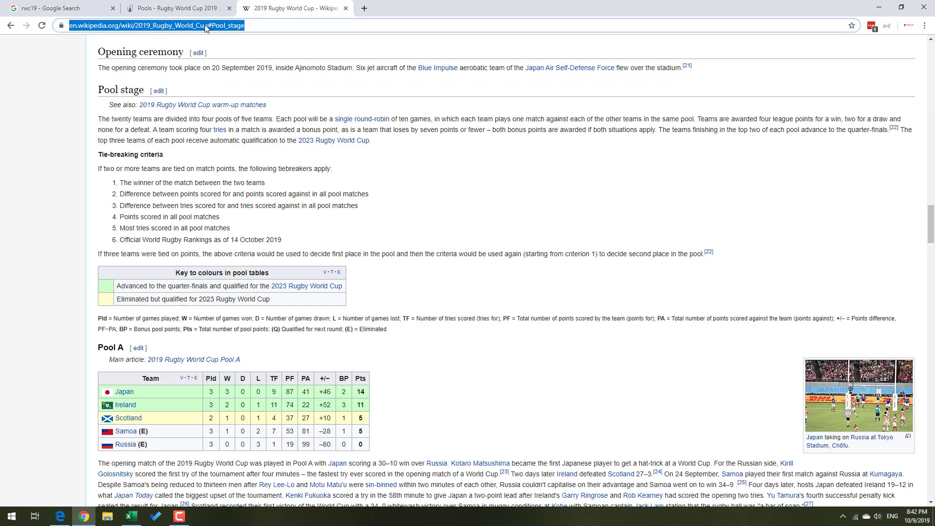
click(209, 27)
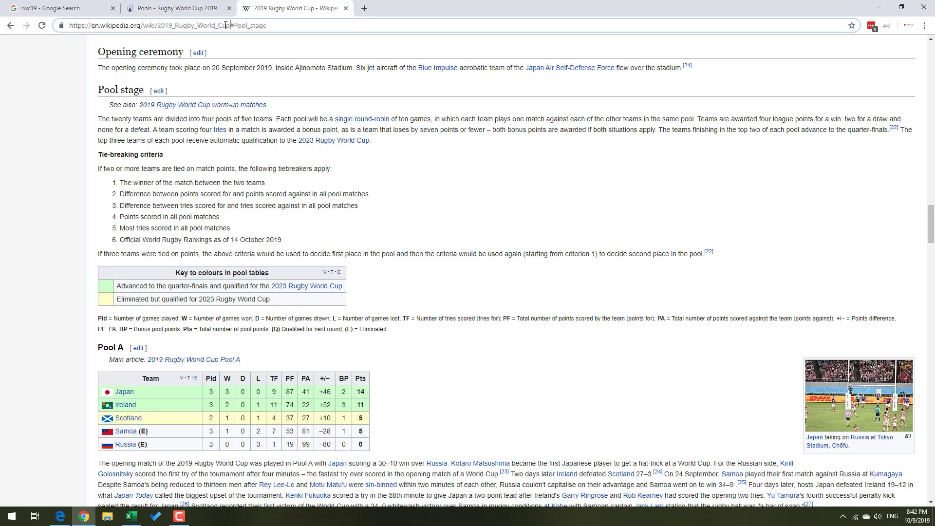
key(shift+Home)
key(ctrl+c)
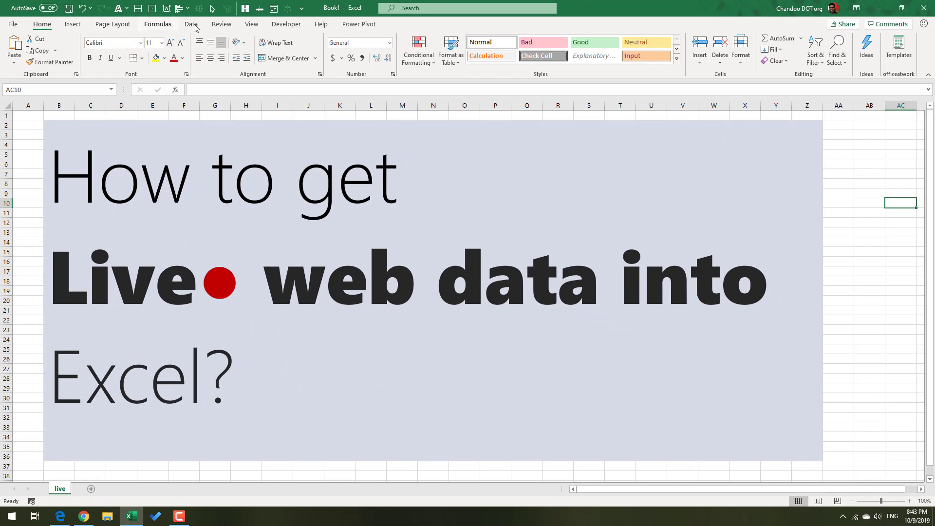
- Start a From Web import via Data > Get Data > From Other Sources
click(191, 24)
click(22, 62)
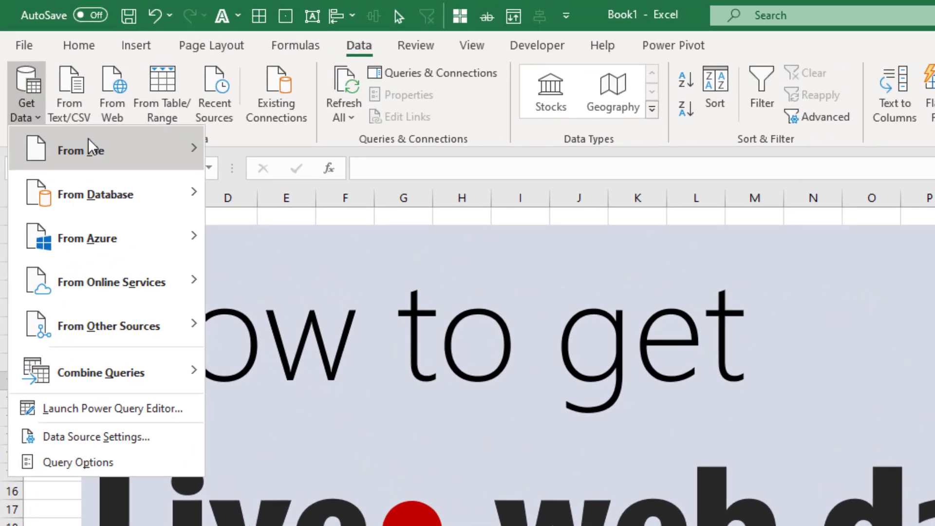
mouse_move(74, 174)
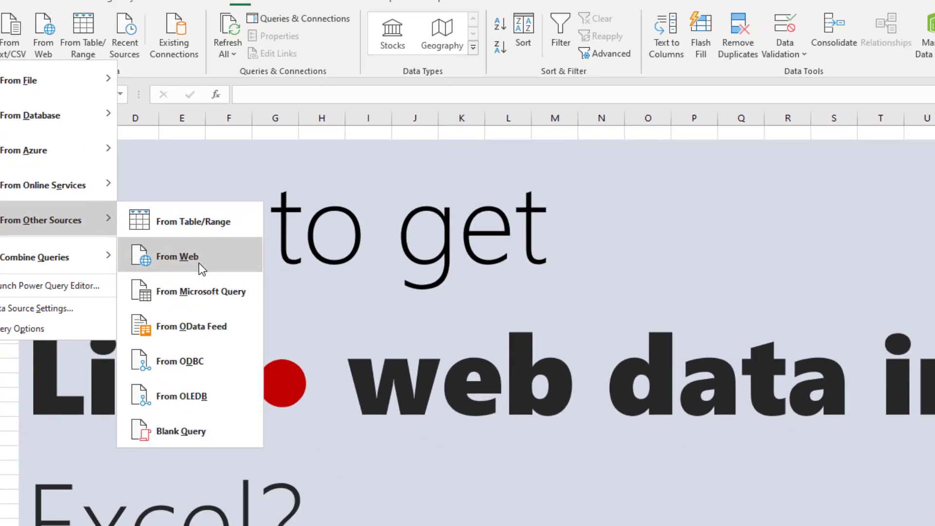
click(309, 378)
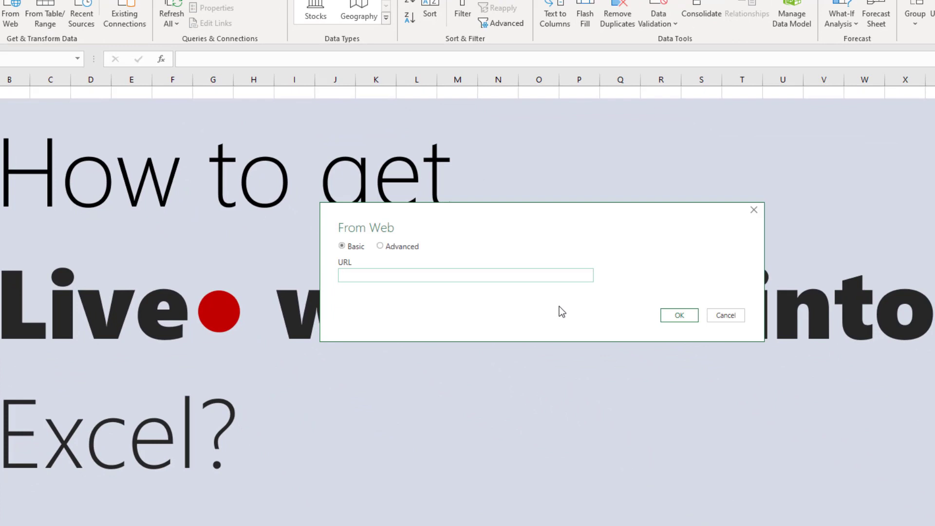
- Connect to the pasted 2019 Rugby World Cup Wikipedia URL
key(ctrl+v)
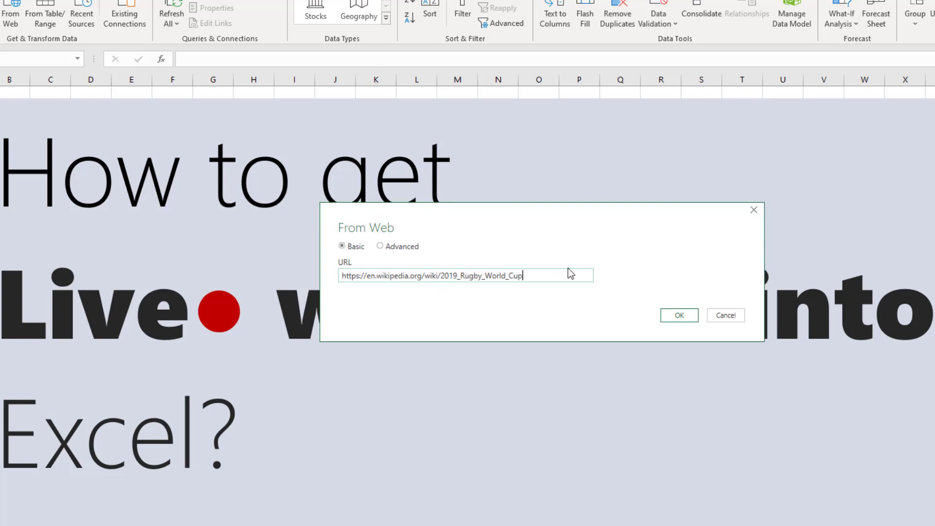
click(683, 318)
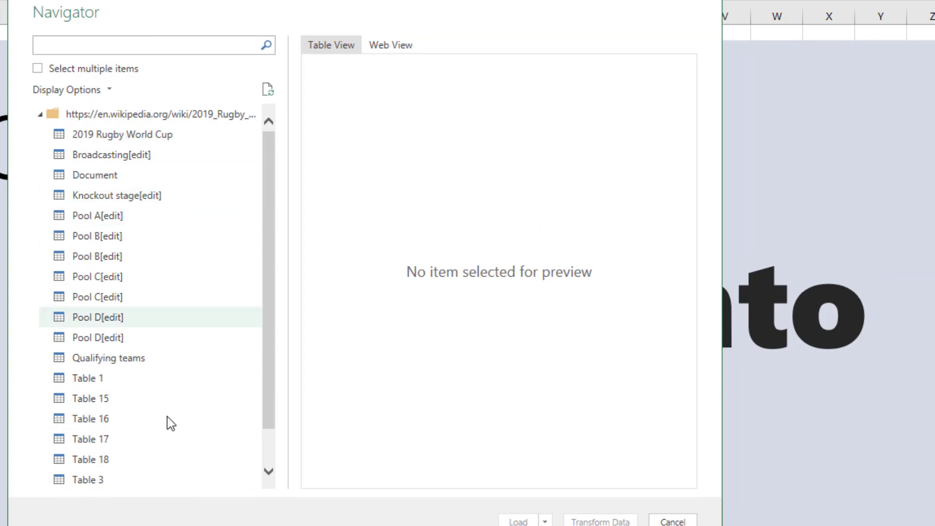
- Preview the Pool A, Pool B, Pool C and Pool D standings tables in Navigator one by one
scroll(201, 331, down, 1)
scroll(202, 331, up, 1)
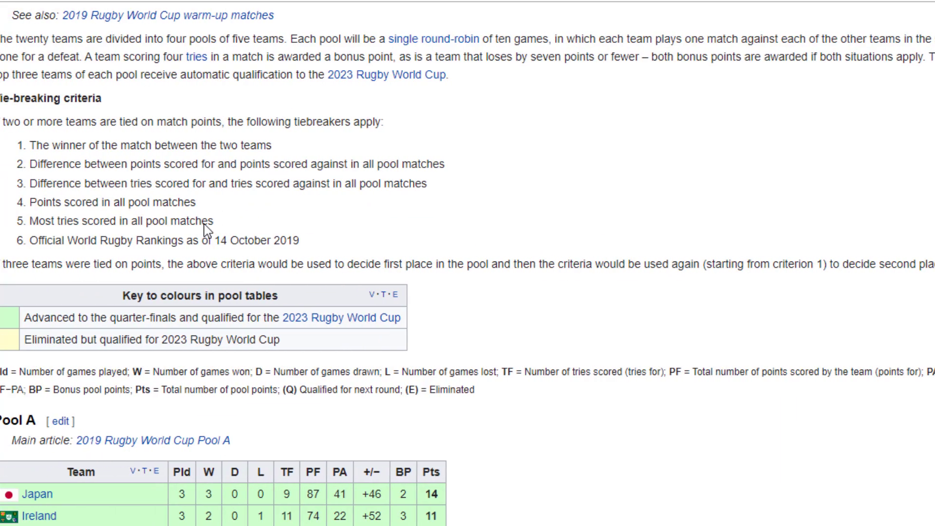
scroll(204, 275, down, 5)
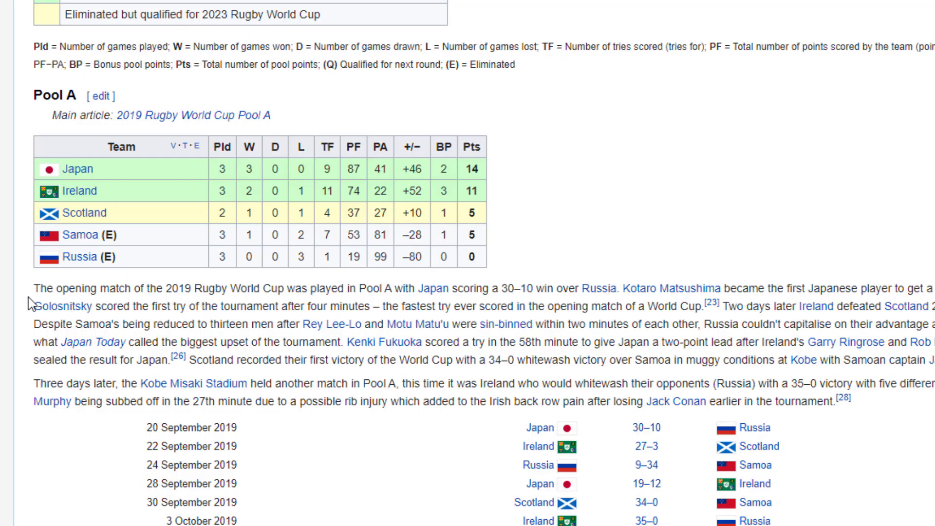
drag(35, 292, 932, 360)
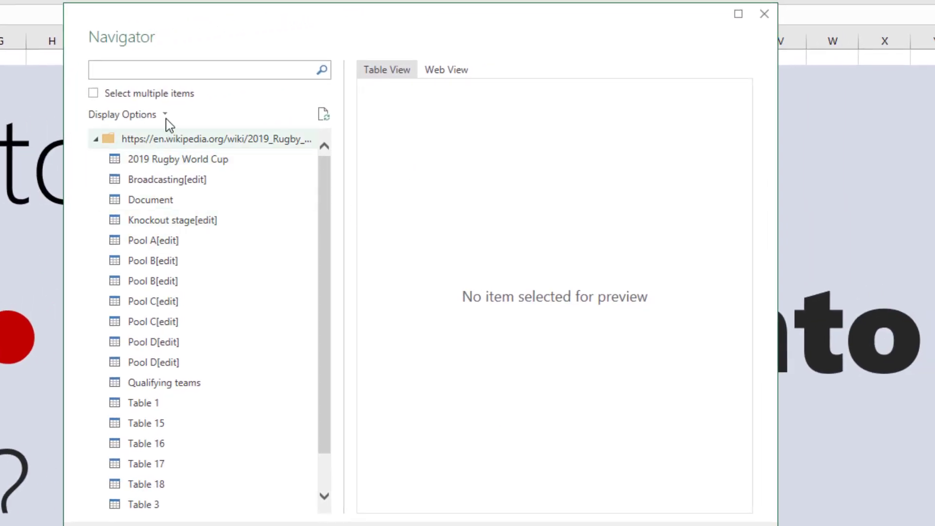
click(146, 246)
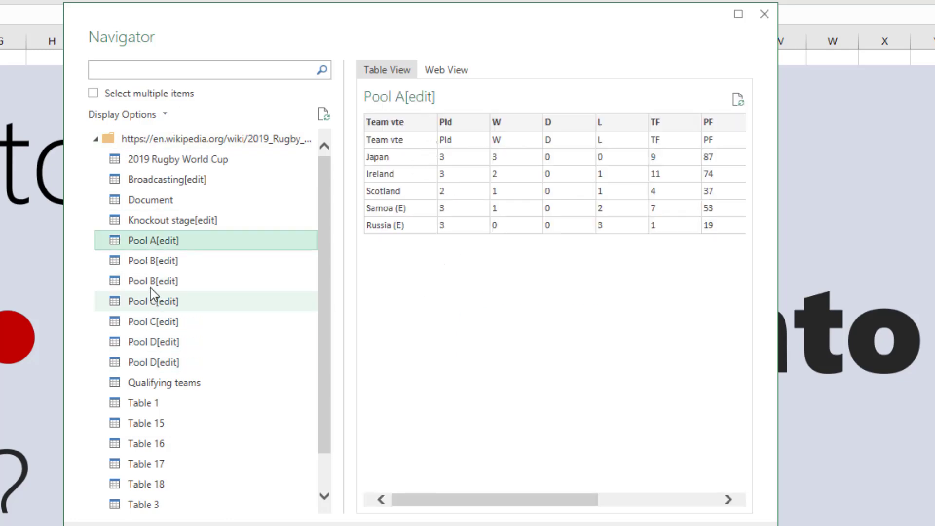
click(152, 283)
click(153, 265)
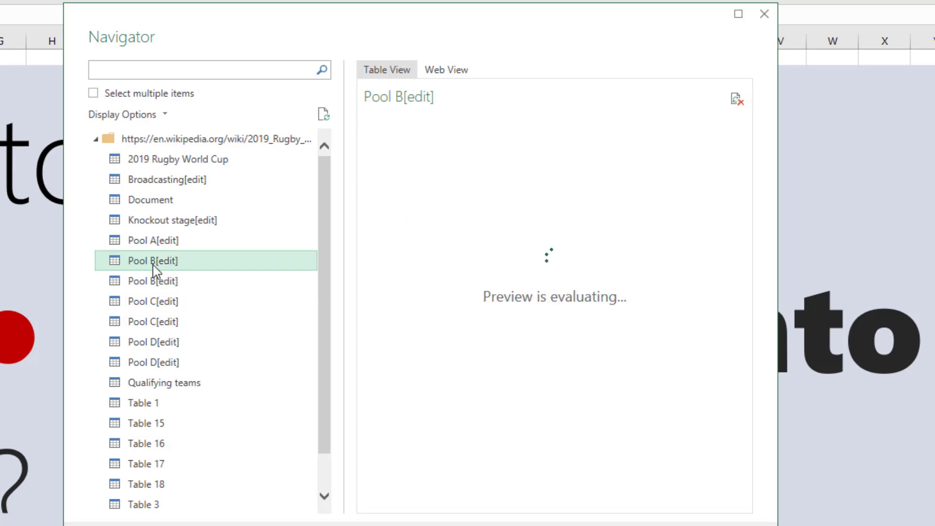
click(155, 302)
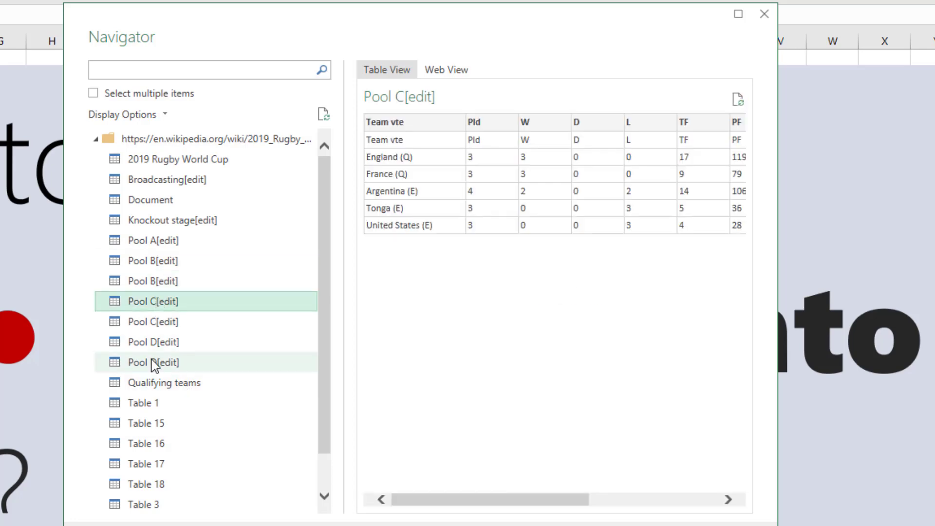
click(159, 343)
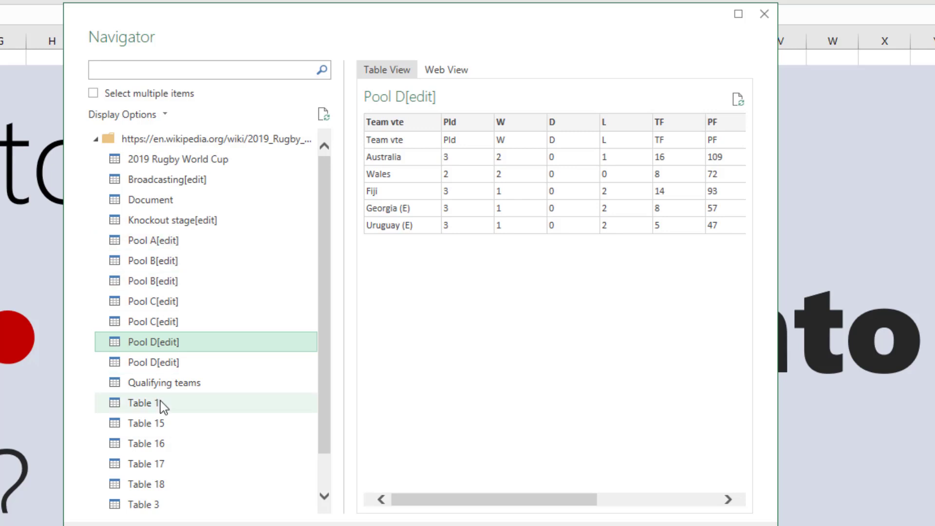
- Enable multiple selection and tick the Pool A, Pool B, Pool C and Pool D tables
click(93, 94)
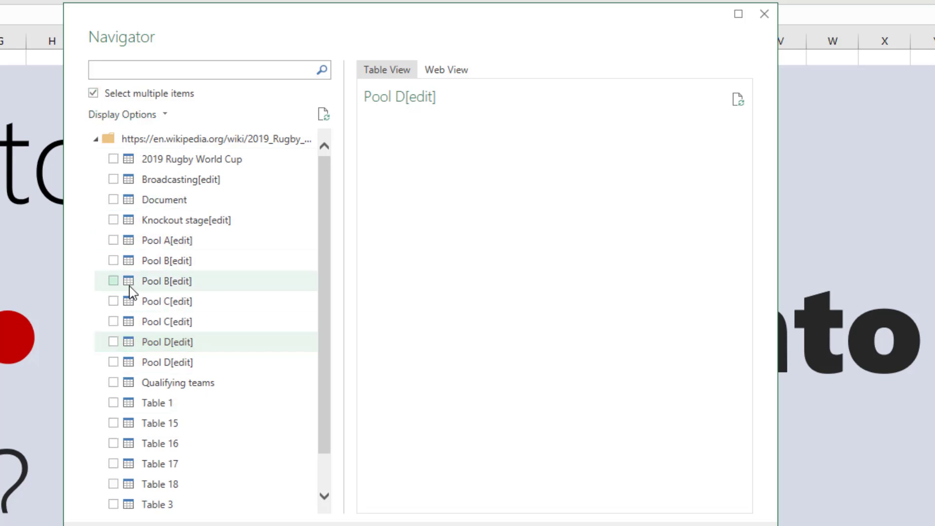
click(113, 241)
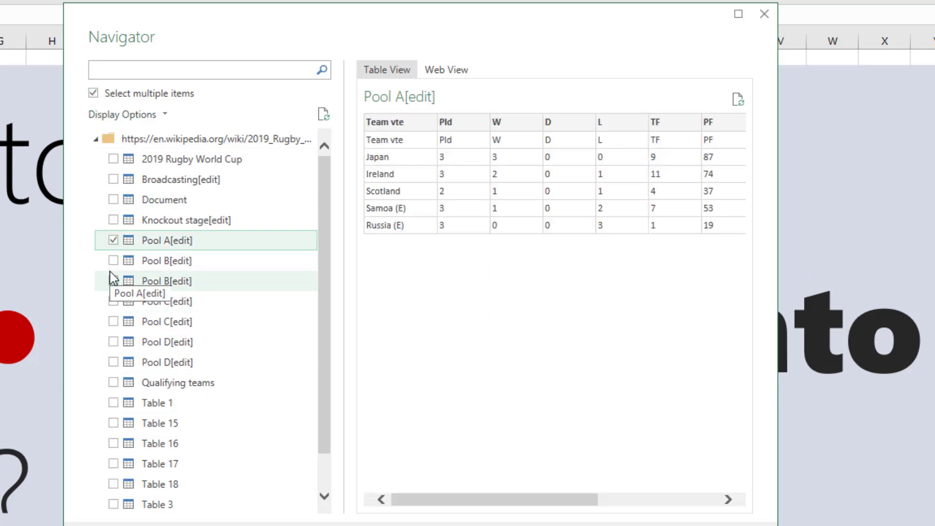
click(161, 262)
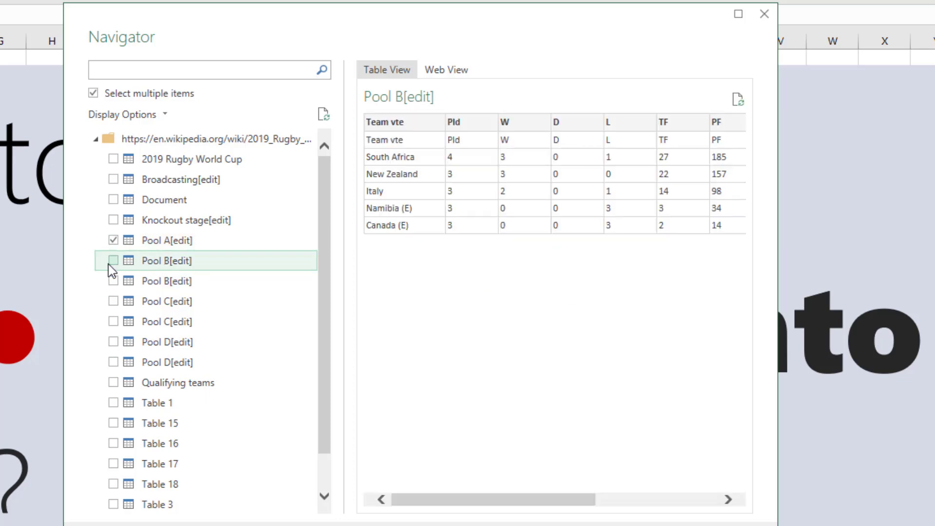
click(113, 261)
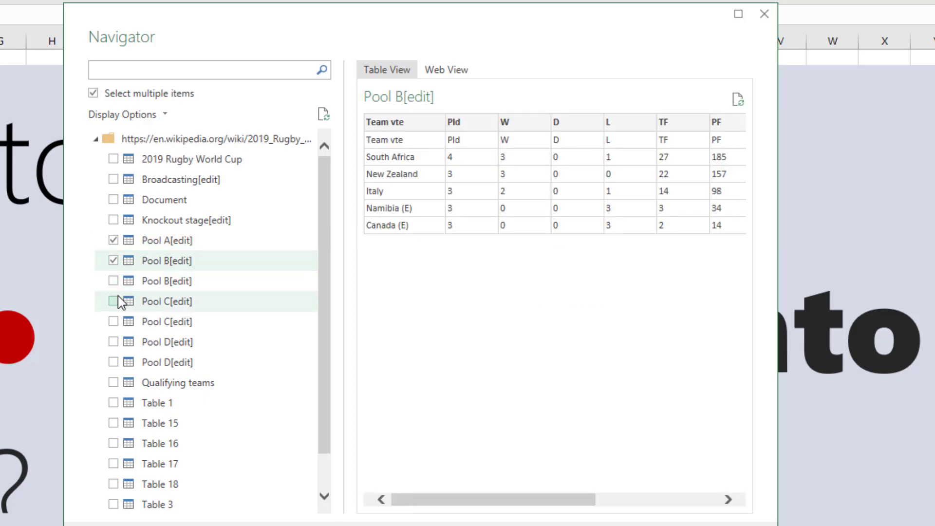
click(114, 301)
click(113, 341)
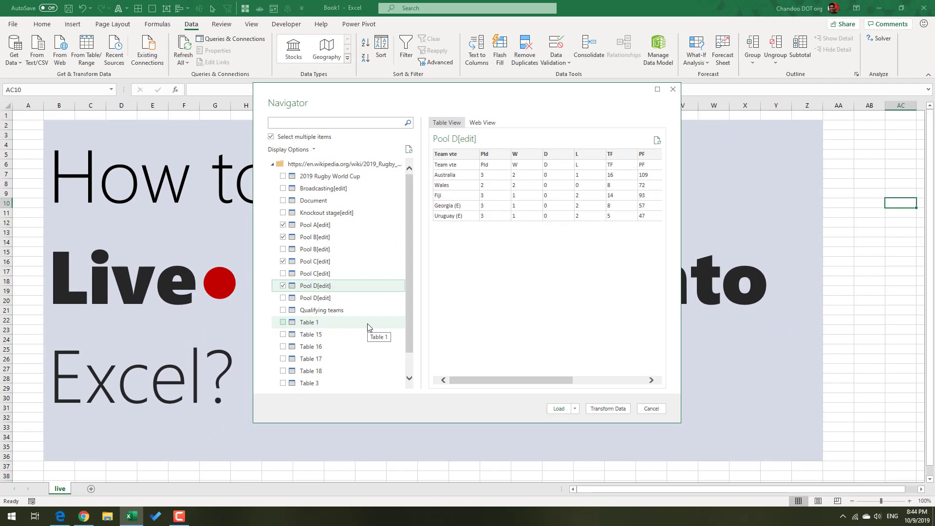
- Glance at the Knockout stage preview, then send the four pool tables to Power Query
click(320, 215)
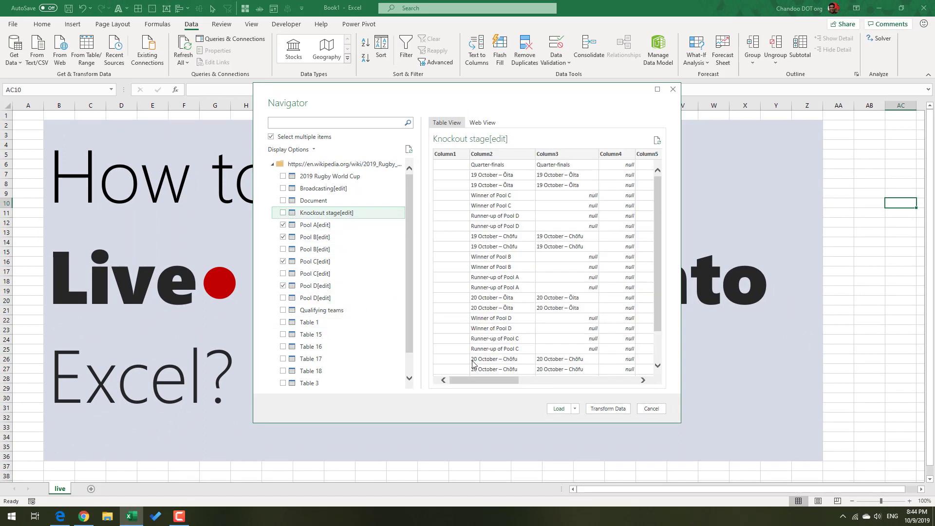
scroll(483, 270, down, 2)
scroll(484, 279, up, 1)
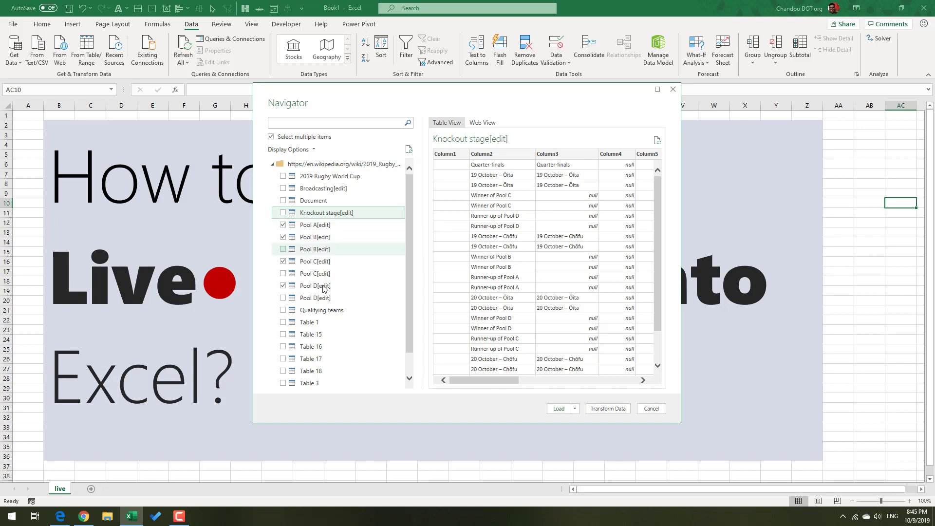
click(576, 409)
- Load the four pool tables into Power Query Editor, widen the grid, and review Pools A–D
click(612, 409)
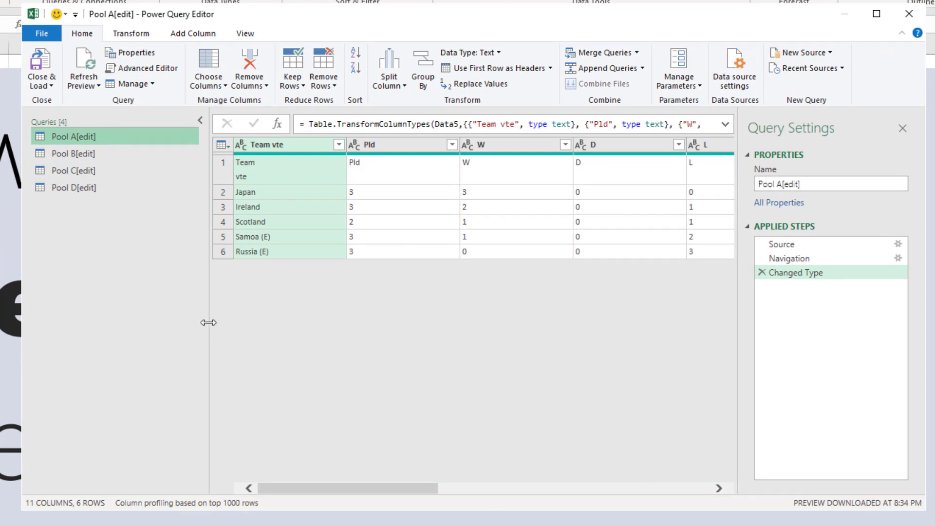
drag(207, 323, 126, 321)
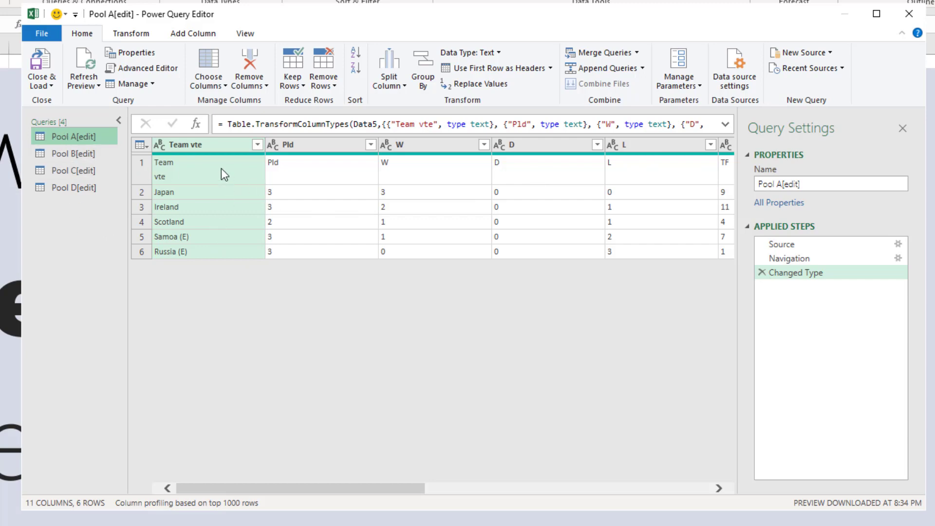
click(61, 152)
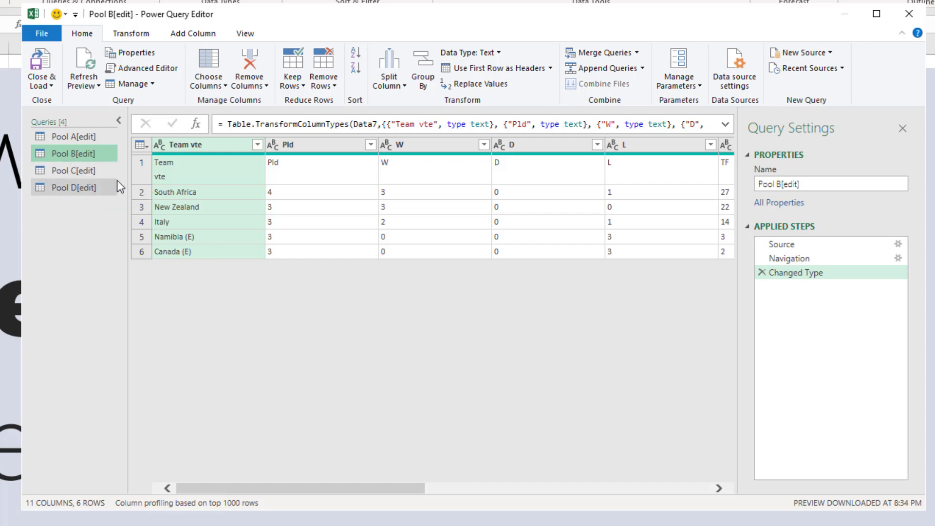
click(44, 173)
click(57, 194)
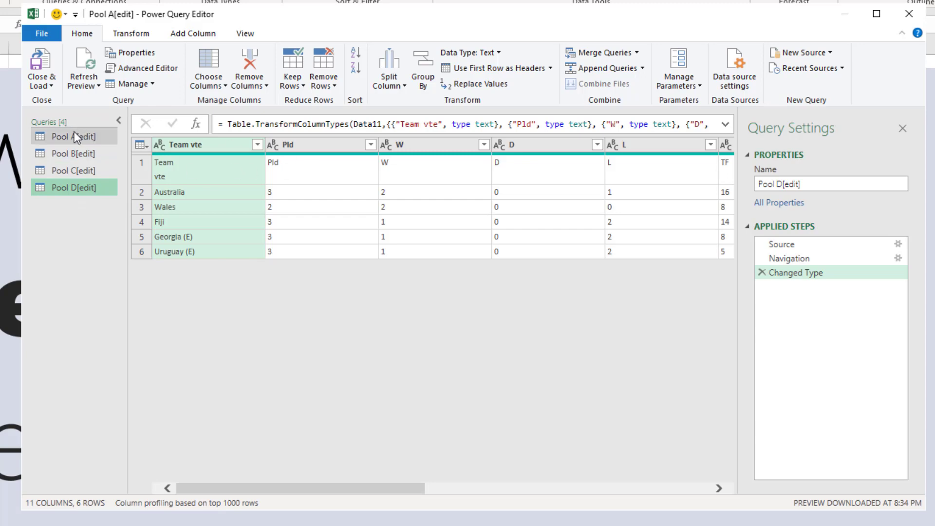
click(74, 134)
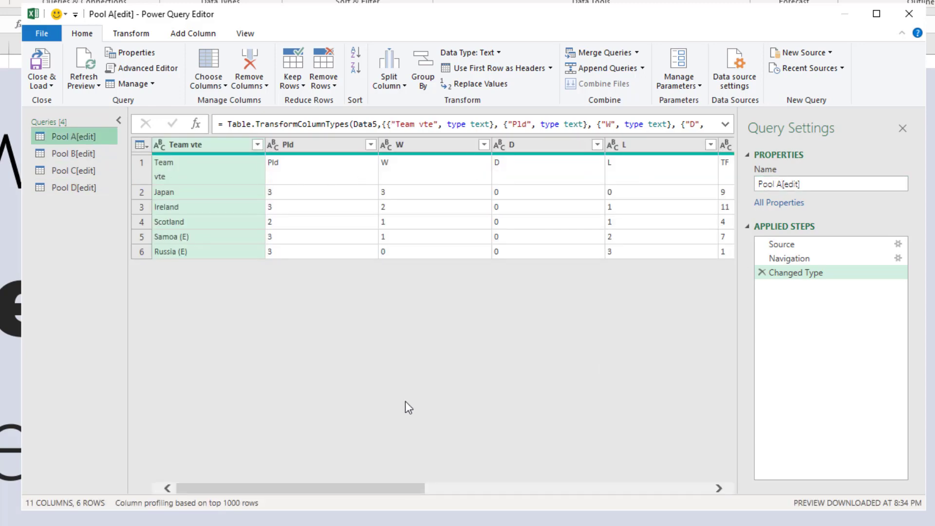
drag(425, 487, 326, 500)
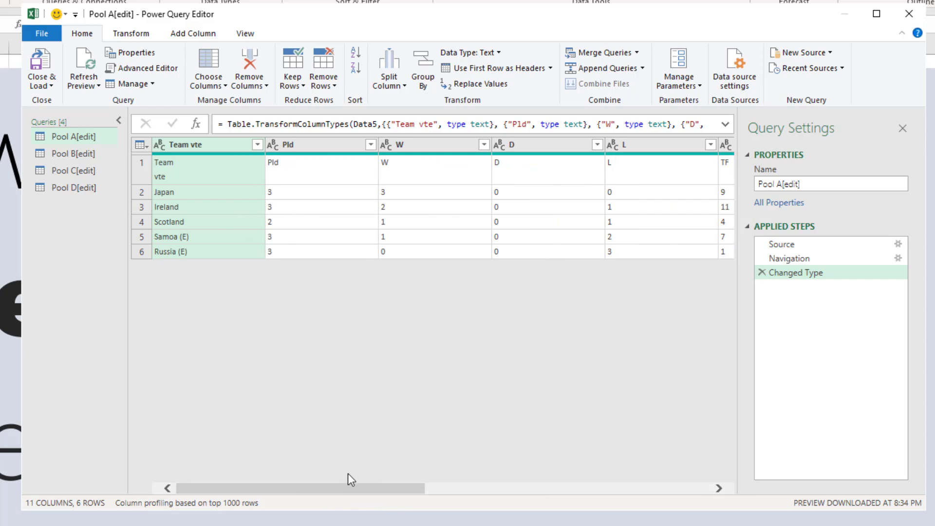
drag(346, 487, 231, 460)
- Append Pool A with Pool B[edit], Pool C[edit] and Pool D[edit] into a new Append1 query
click(643, 69)
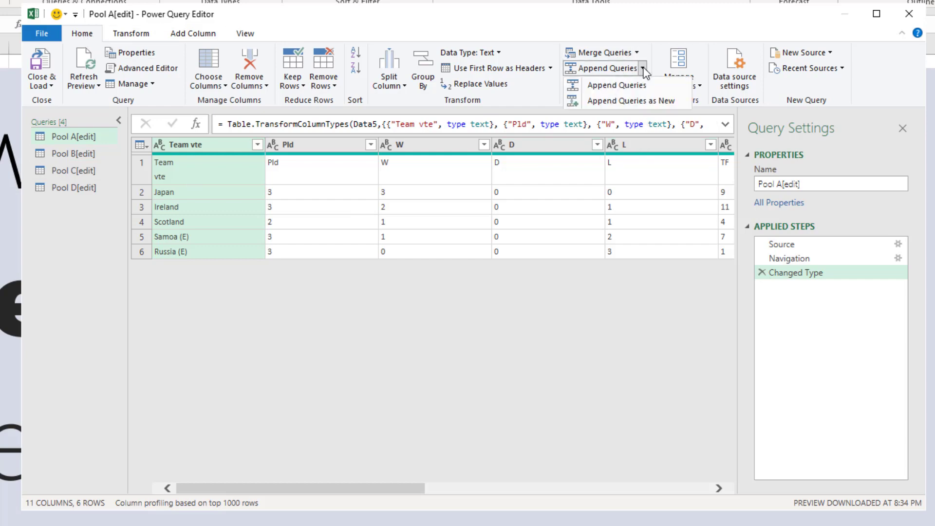
click(644, 99)
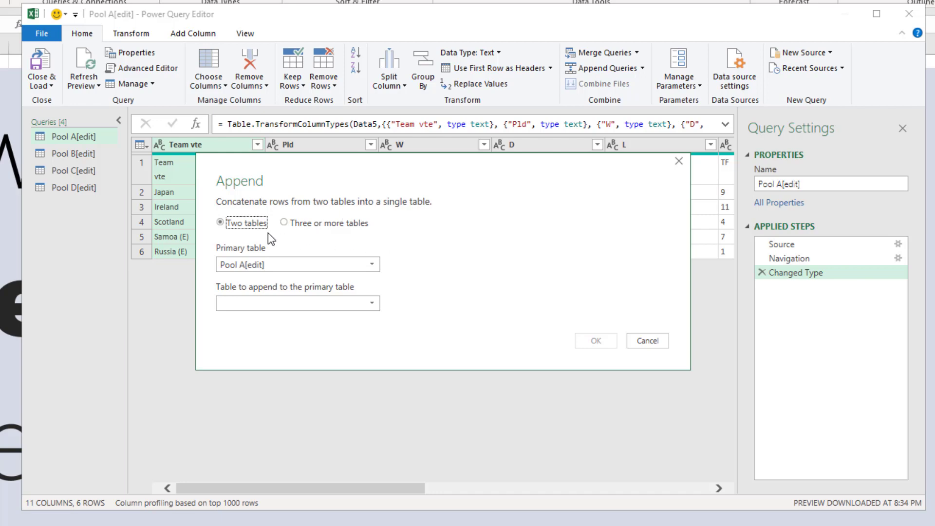
click(296, 224)
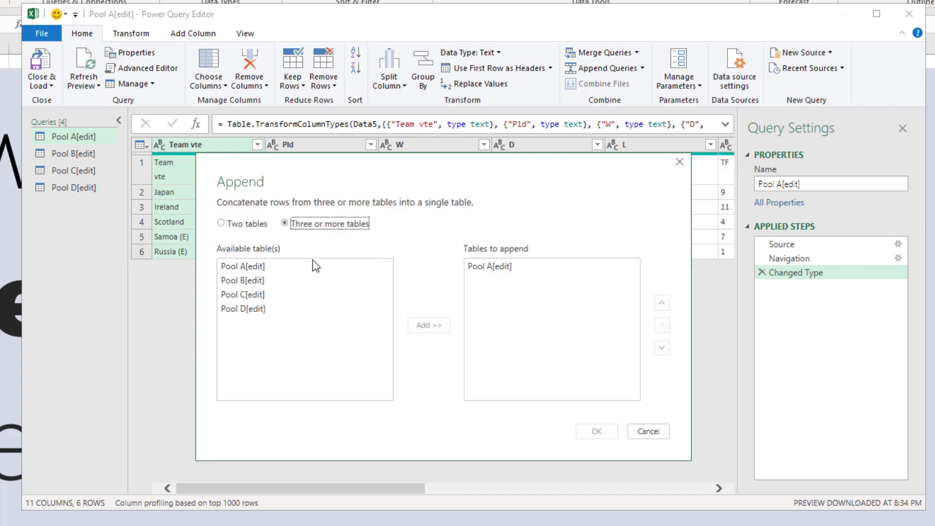
click(267, 281)
click(420, 326)
click(261, 294)
click(441, 326)
click(267, 309)
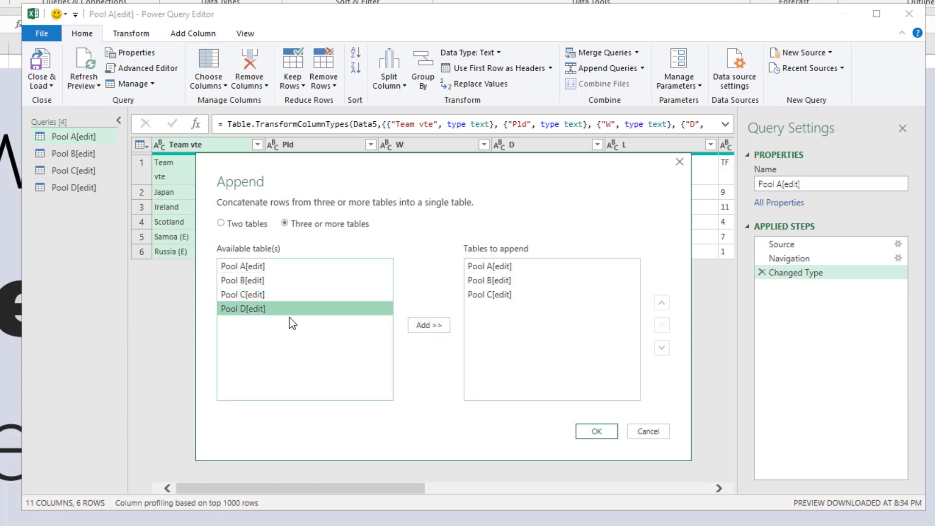
click(420, 325)
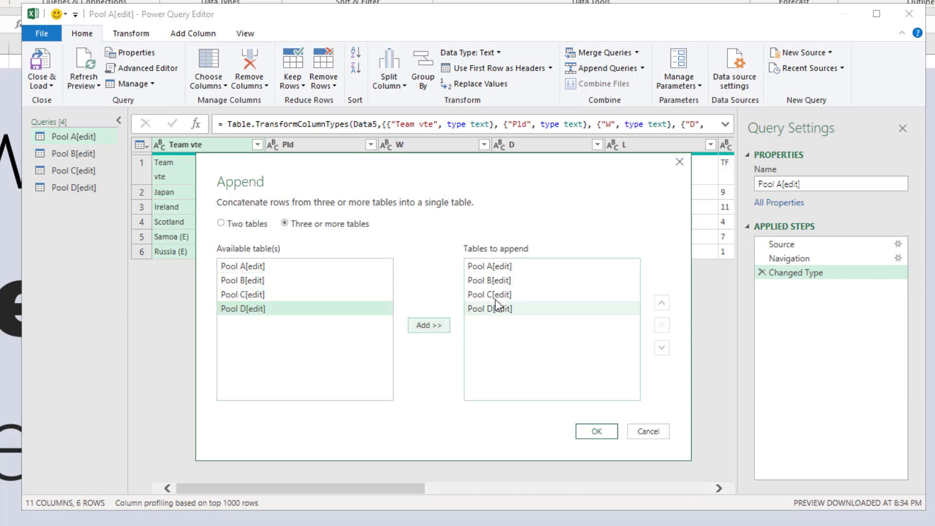
click(609, 430)
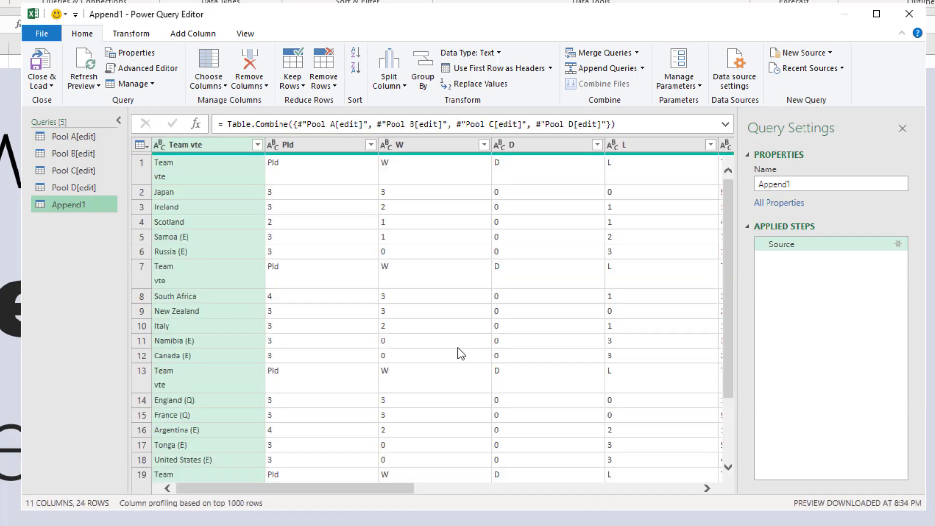
scroll(461, 354, down, 3)
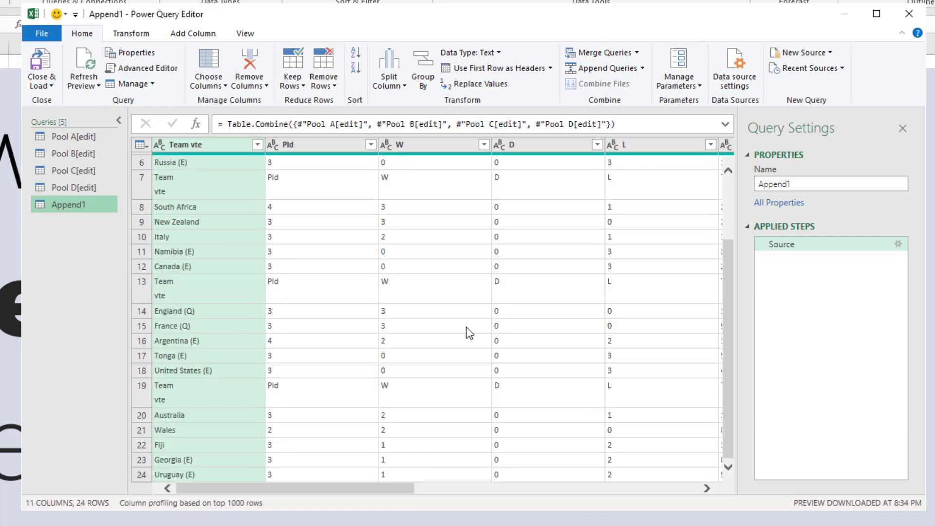
scroll(467, 333, up, 3)
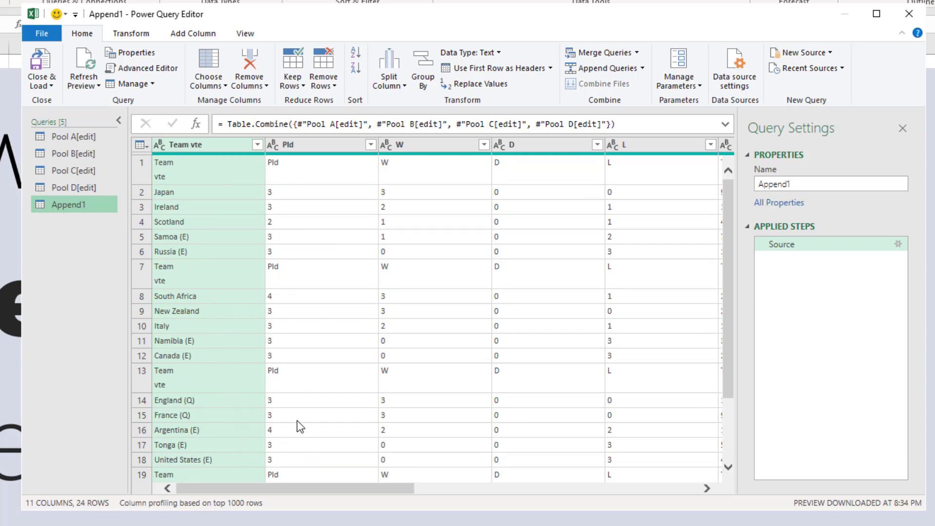
click(286, 370)
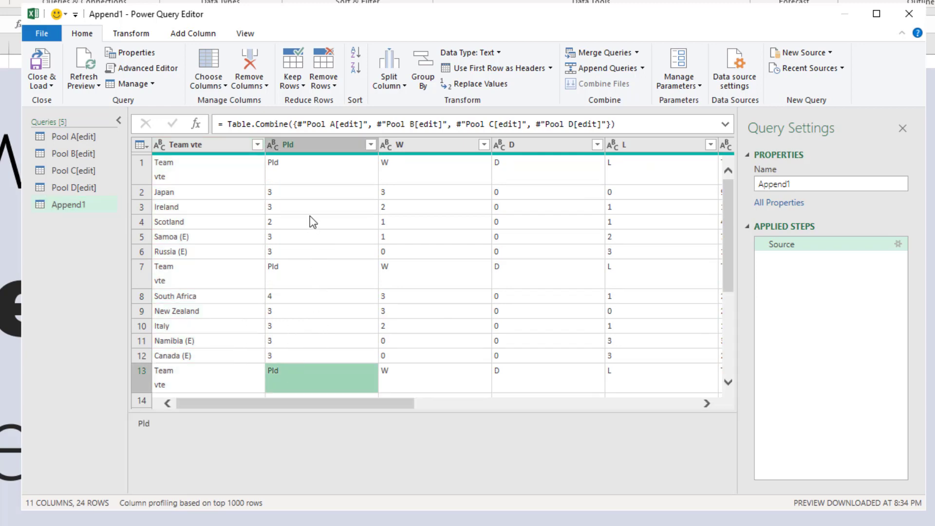
scroll(347, 305, down, 3)
scroll(345, 305, up, 3)
click(322, 166)
click(332, 275)
scroll(333, 287, down, 5)
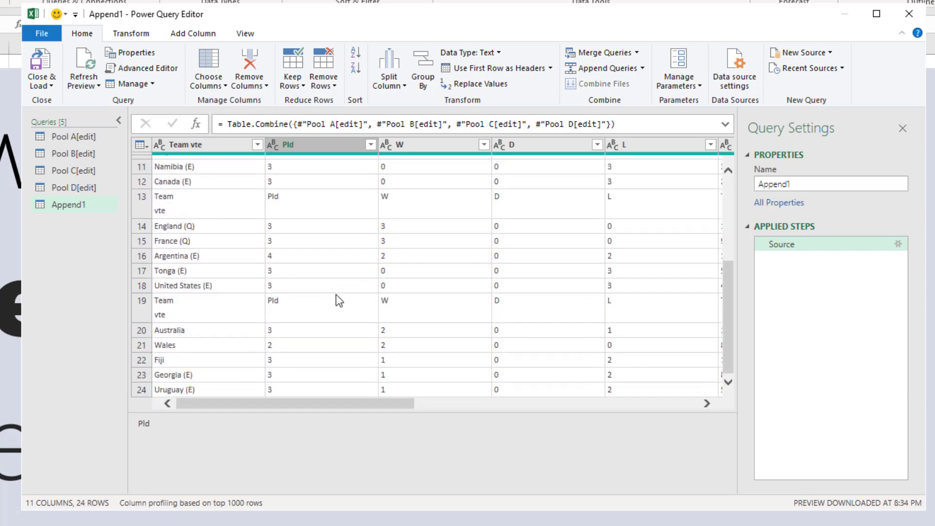
click(343, 204)
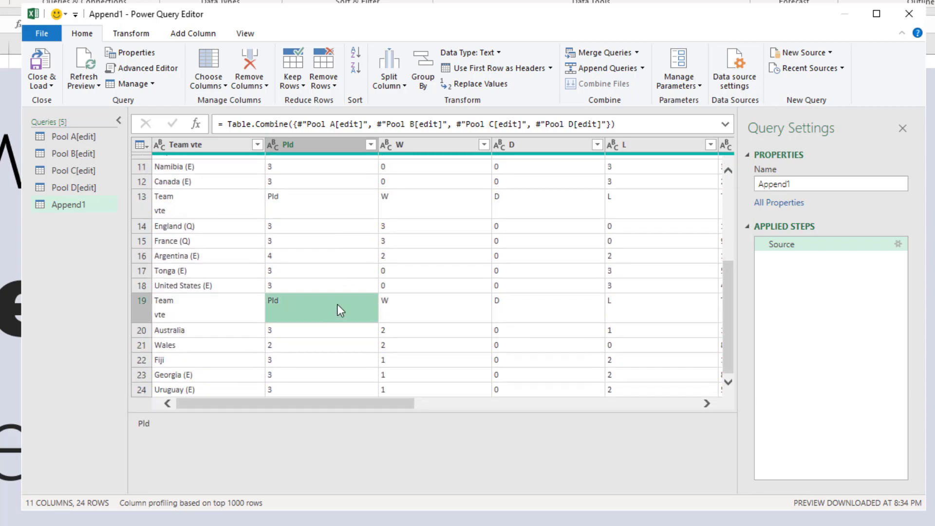
scroll(340, 318, up, 3)
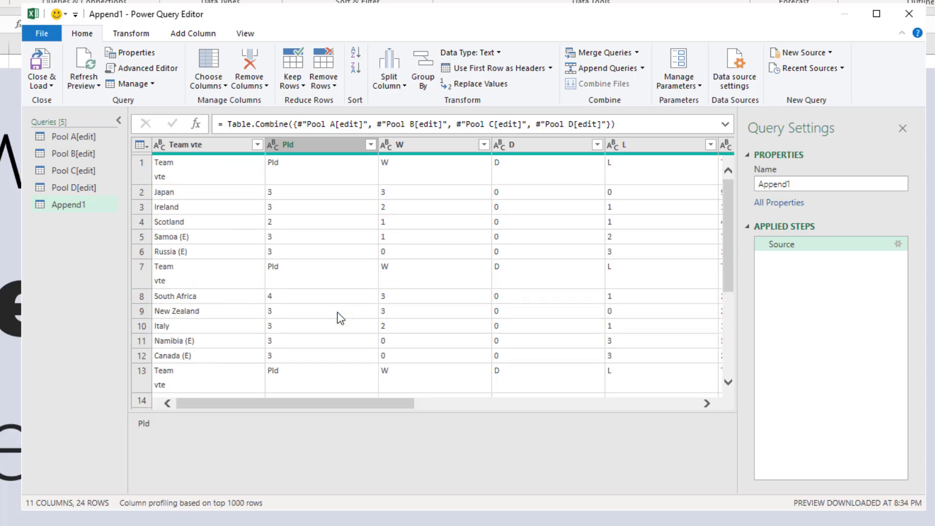
click(336, 173)
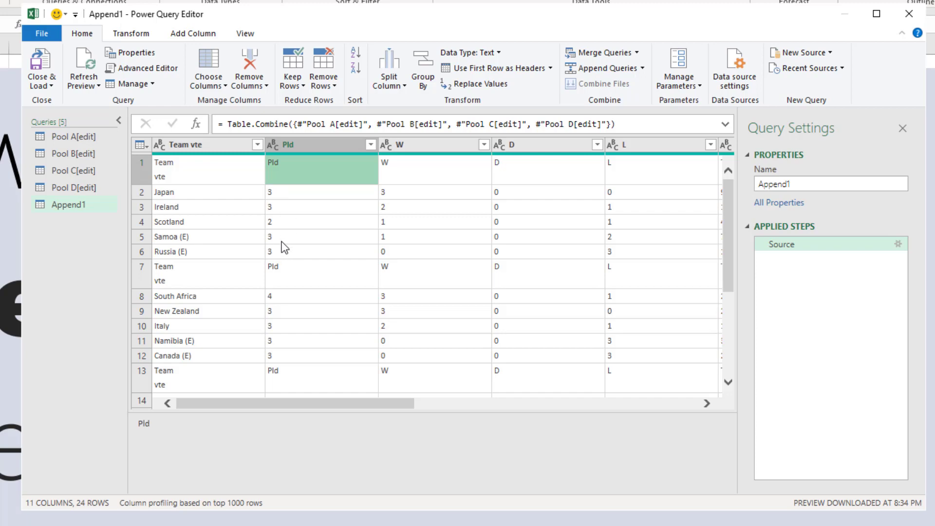
- Change the Pld column's type to Whole Number
right_click(332, 146)
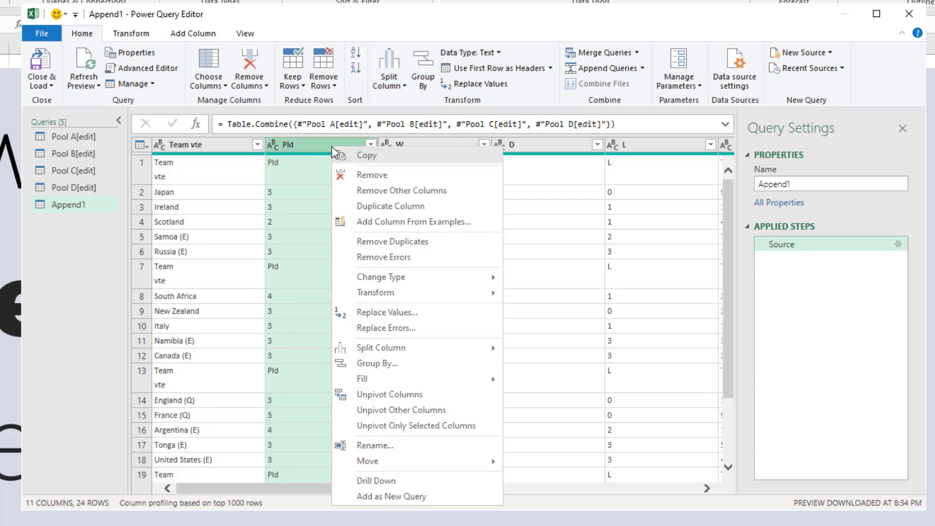
mouse_move(440, 279)
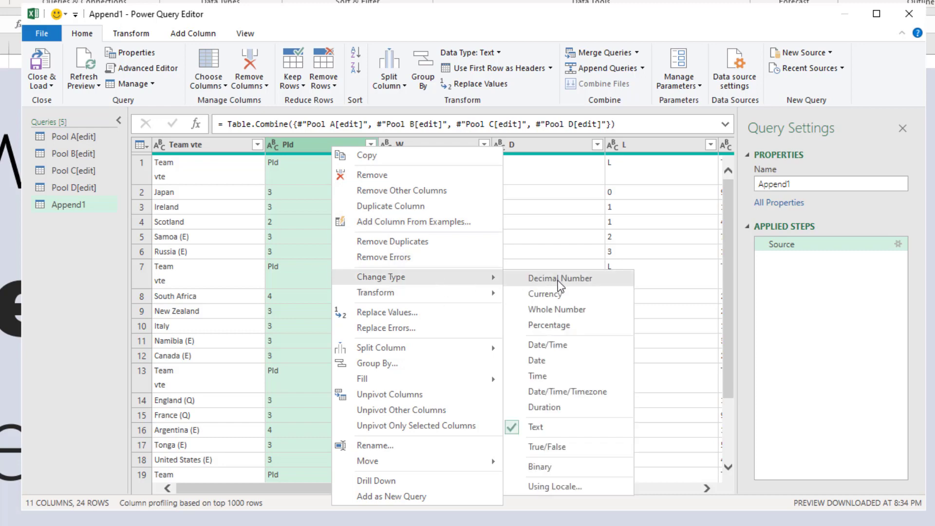
click(574, 311)
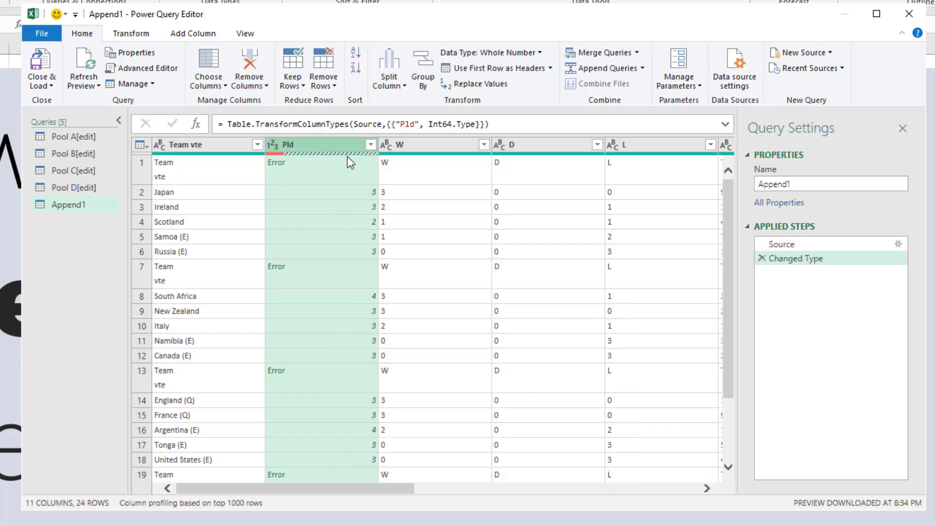
- Remove the Pld error rows, dropping the repeated header rows
click(371, 144)
click(332, 147)
right_click(332, 147)
click(387, 257)
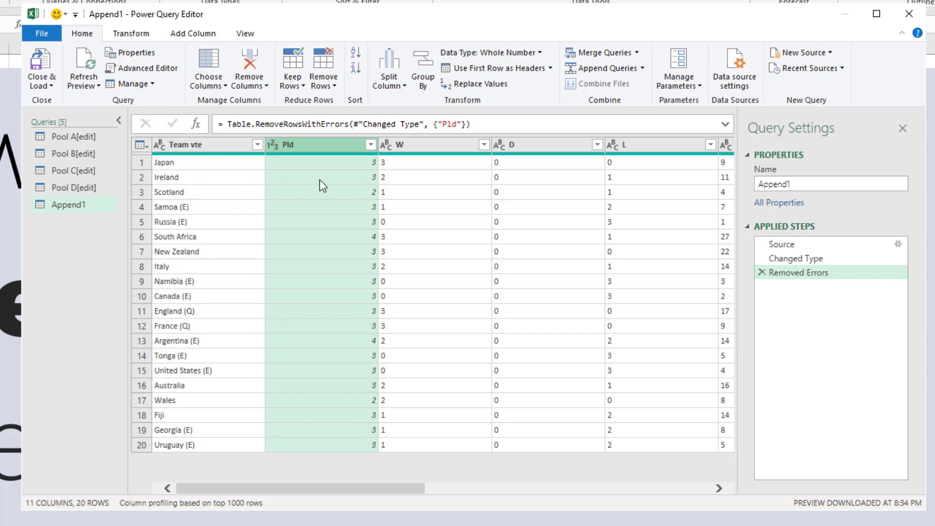
drag(403, 490, 336, 469)
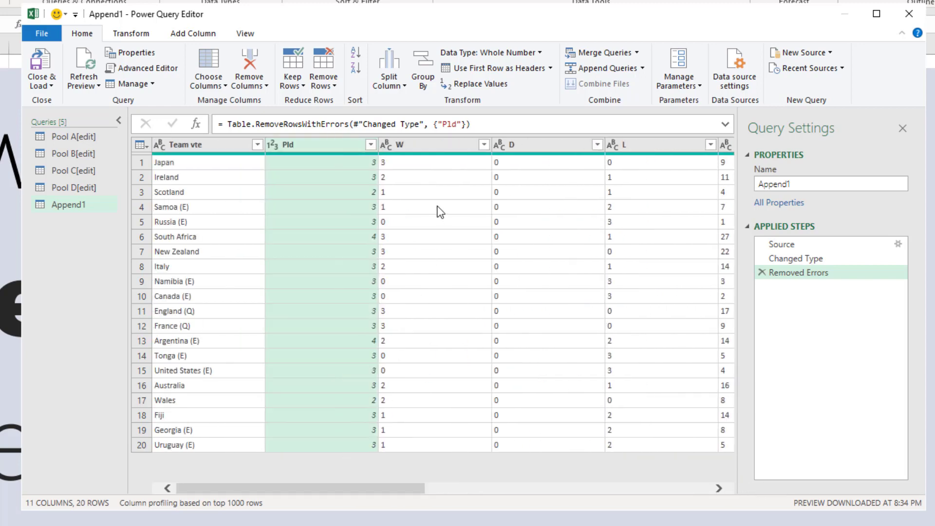
click(424, 149)
key(shift+Right)
key(shift+Right)
key(shift+Right)
key(shift+Right)
key(shift+Right)
key(shift+Right)
key(shift+Right)
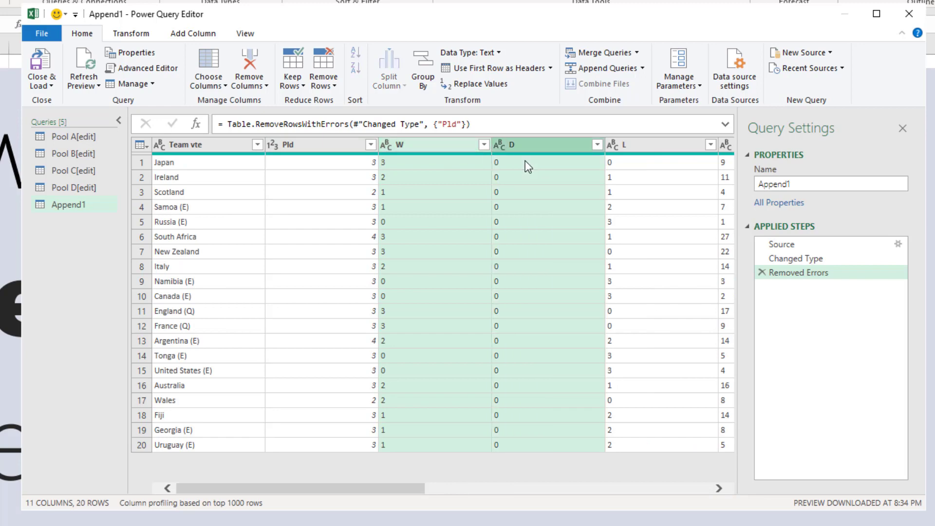
key(shift+Right)
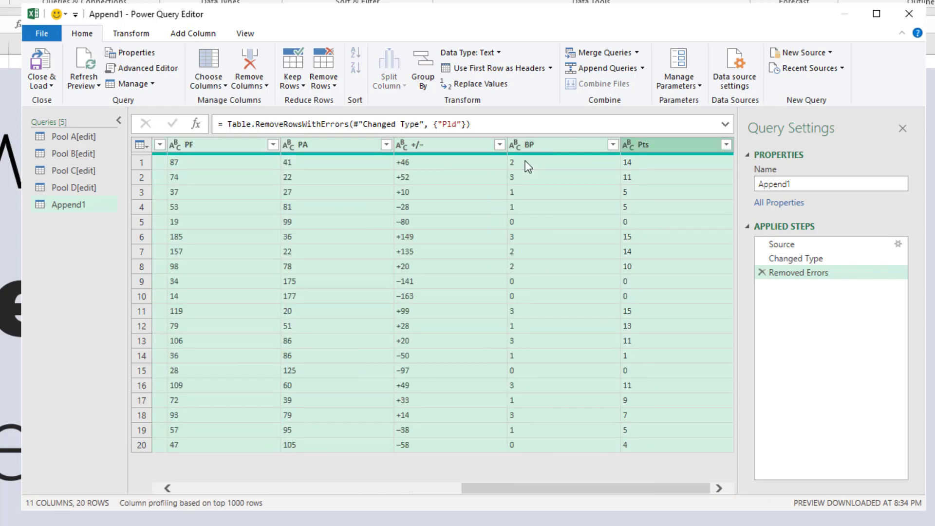
right_click(565, 143)
mouse_move(678, 290)
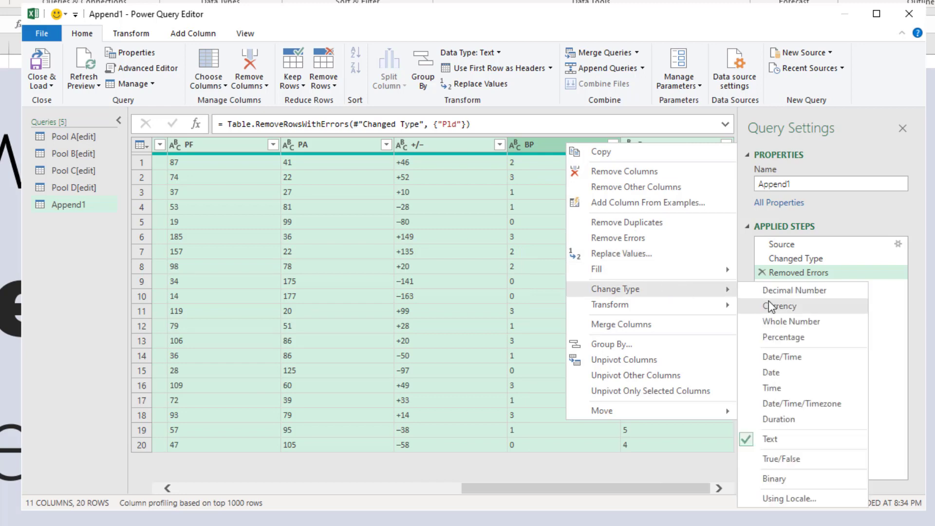
click(781, 322)
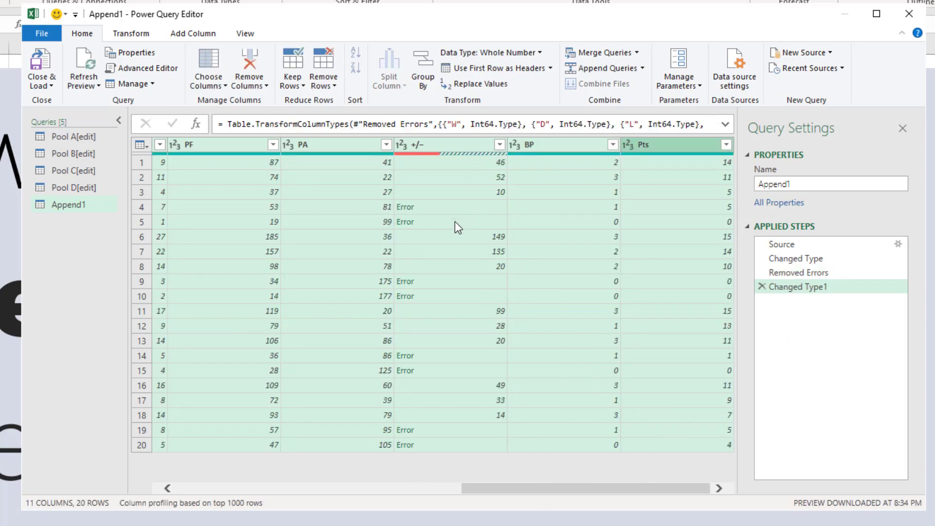
click(467, 206)
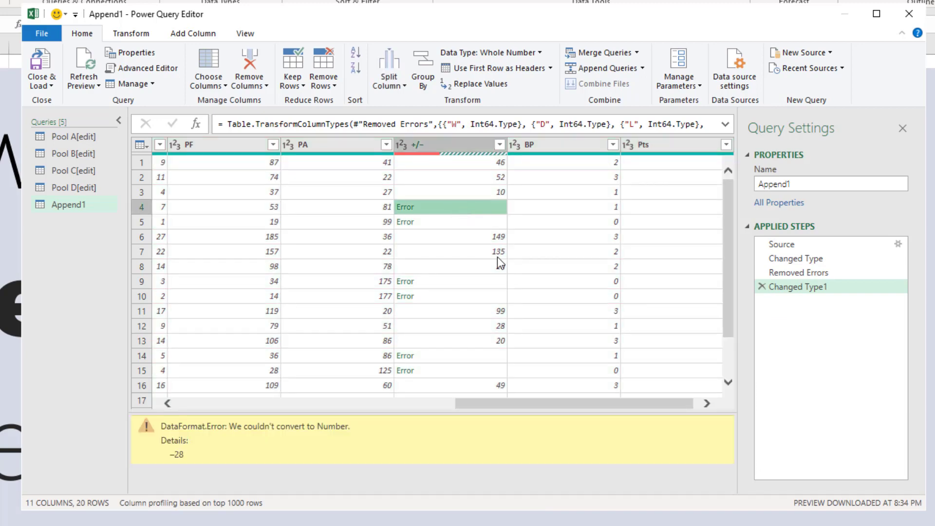
click(761, 287)
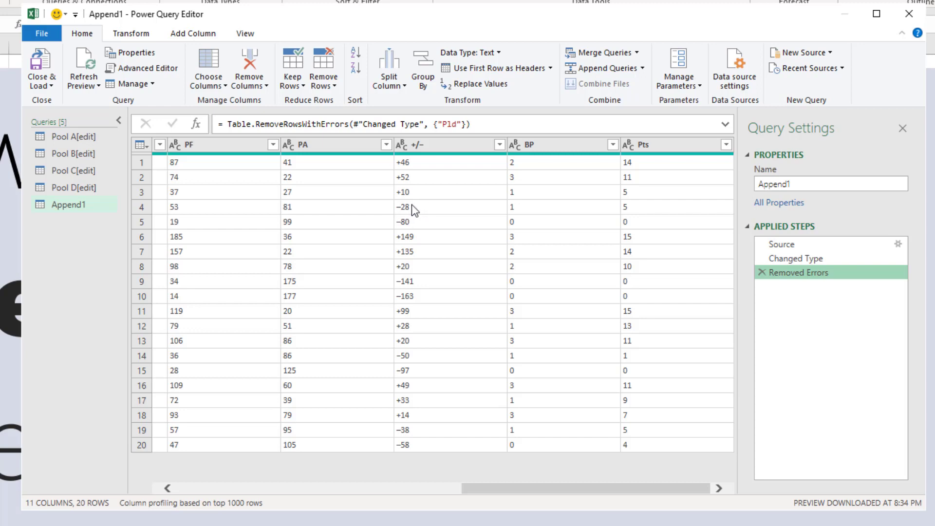
- Replace the dash character in the +/- column values with a plain '-' sign
click(417, 209)
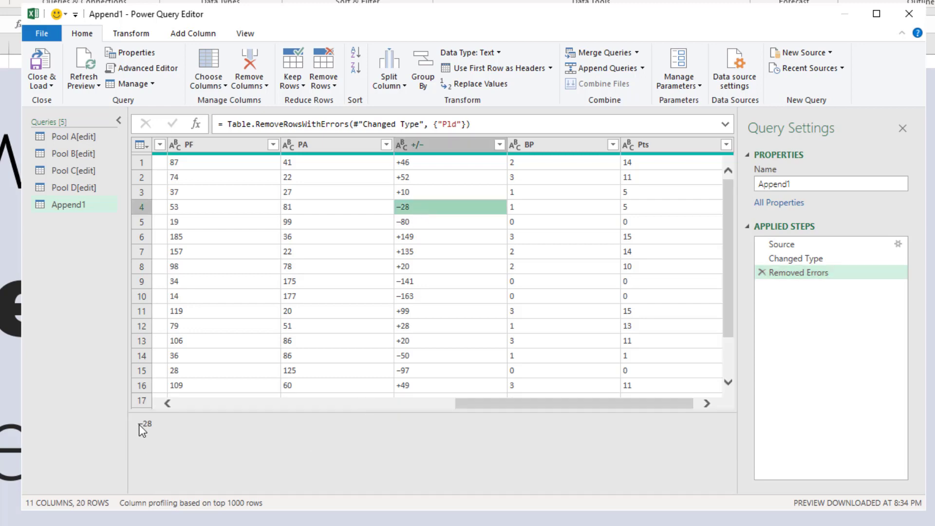
drag(129, 423, 142, 424)
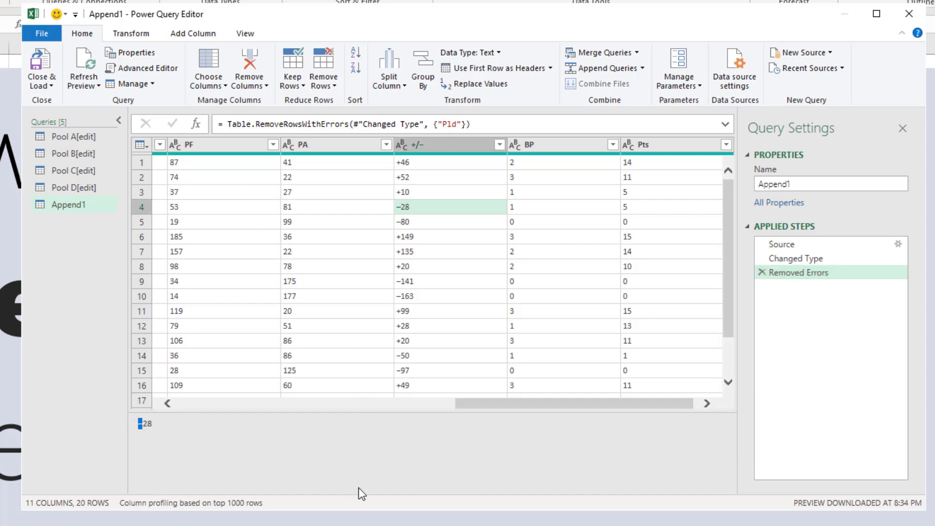
right_click(472, 146)
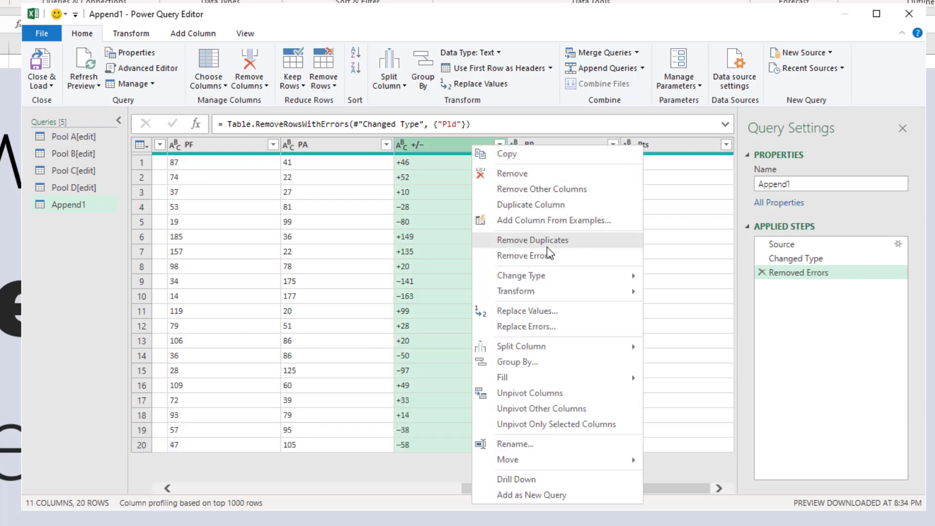
click(583, 310)
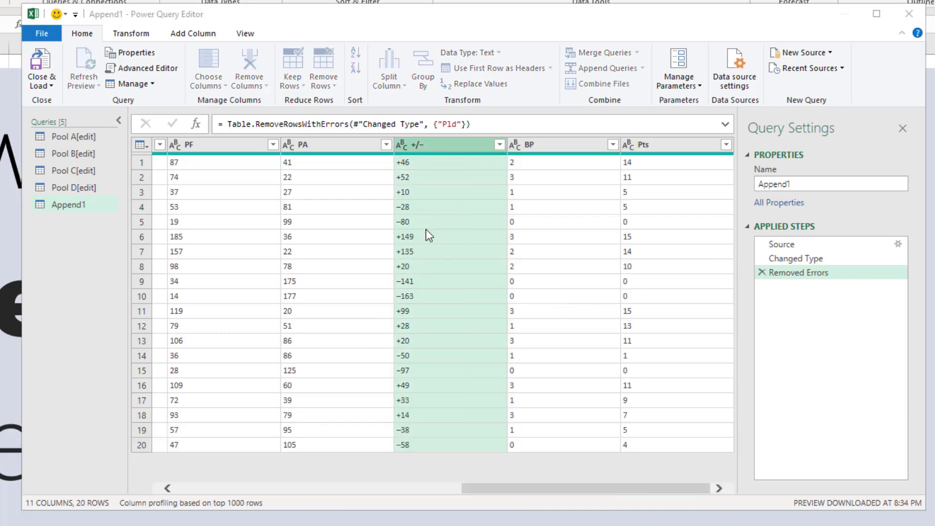
text(-)
click(295, 273)
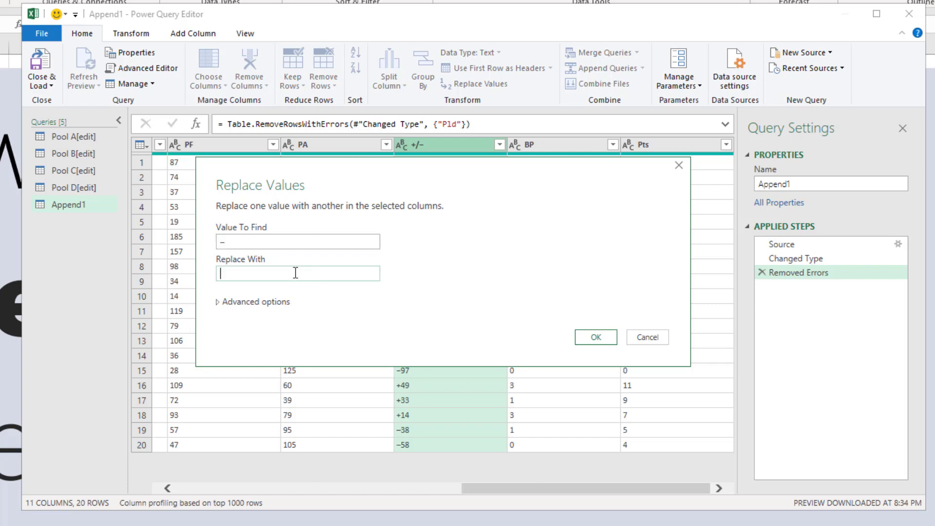
click(609, 338)
- Try converting +/- to Whole Number and inspect the -50 error in row 14
right_click(445, 152)
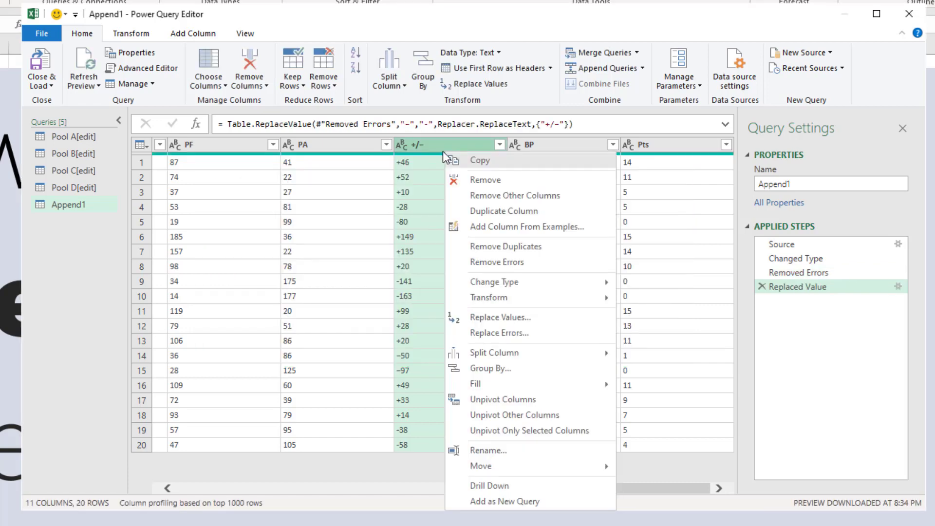
mouse_move(544, 286)
click(690, 316)
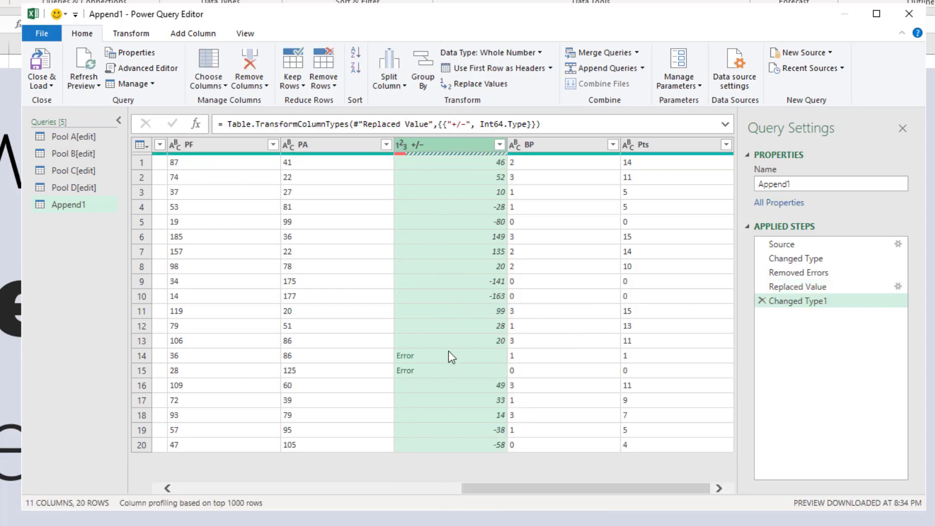
click(448, 361)
drag(174, 456, 106, 455)
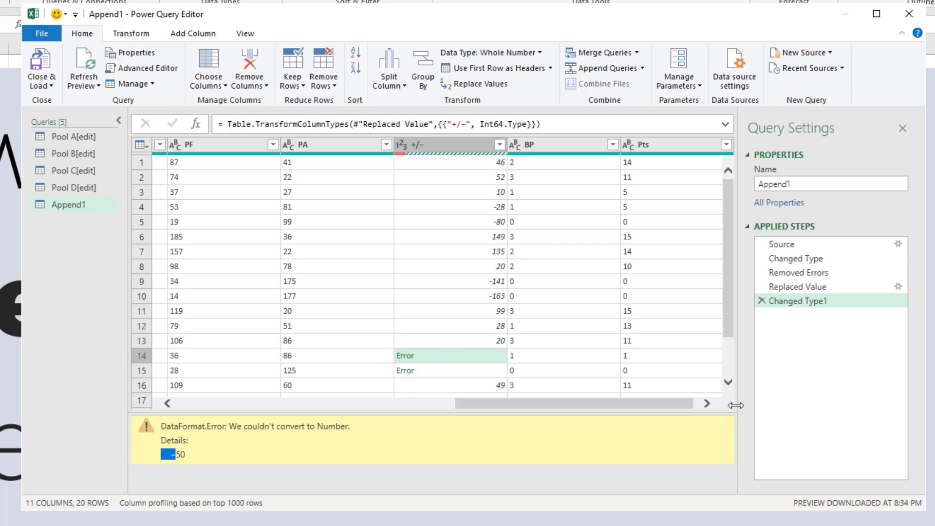
- Delete the failed type-change step and replace the odd minus in +/- with a plain hyphen
click(763, 301)
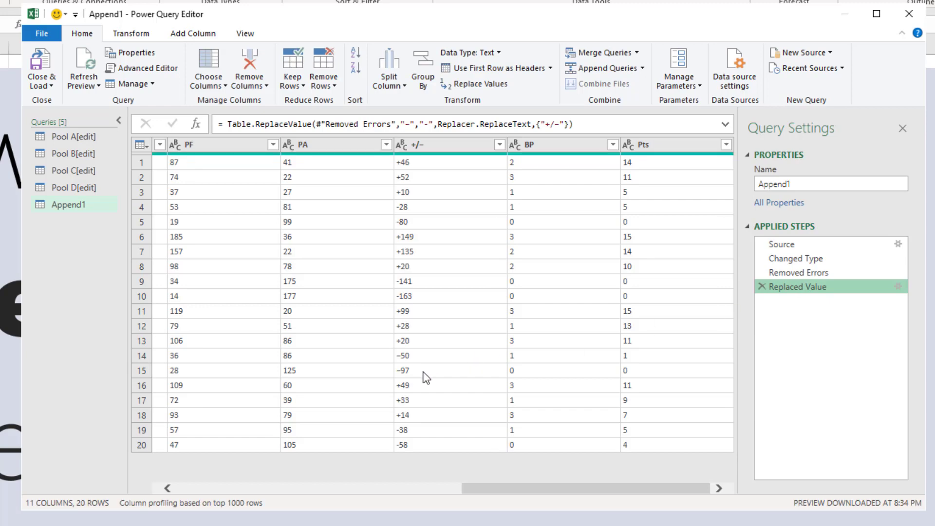
click(401, 360)
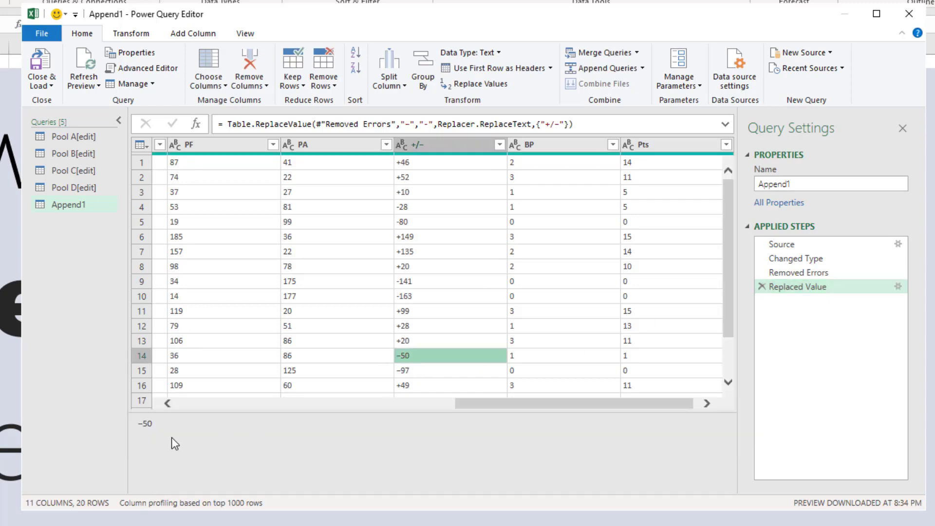
drag(143, 423, 79, 419)
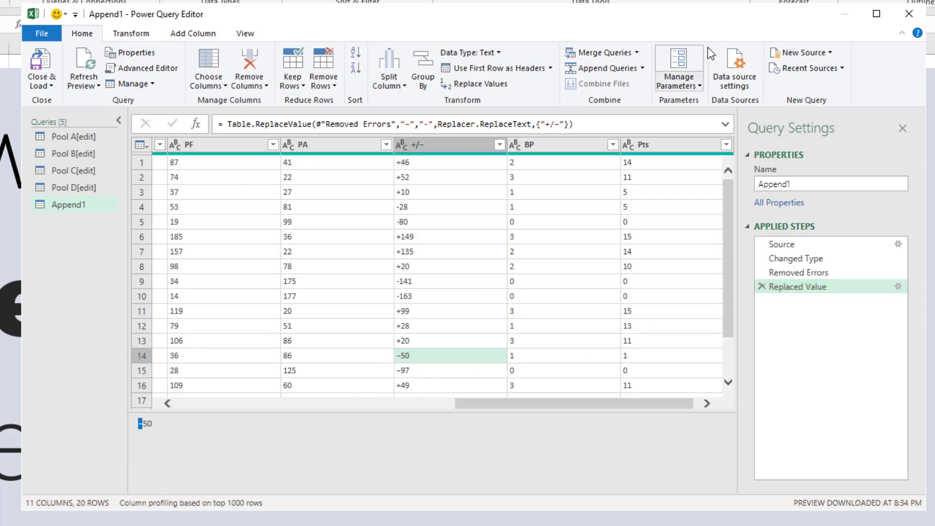
right_click(443, 144)
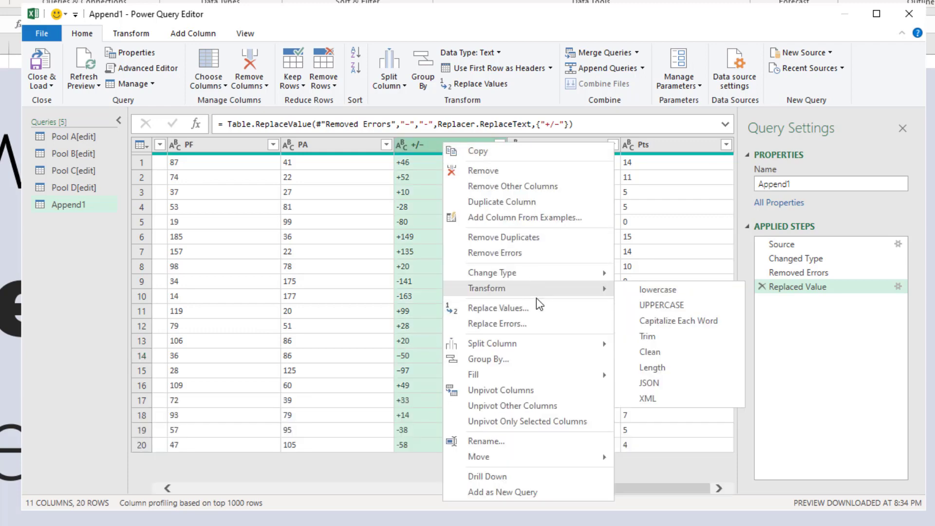
click(541, 314)
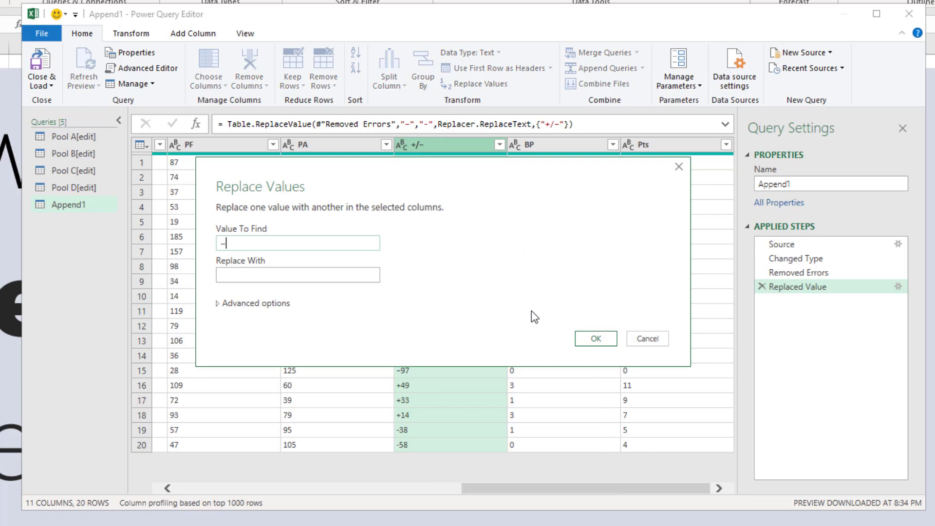
key(Tab)
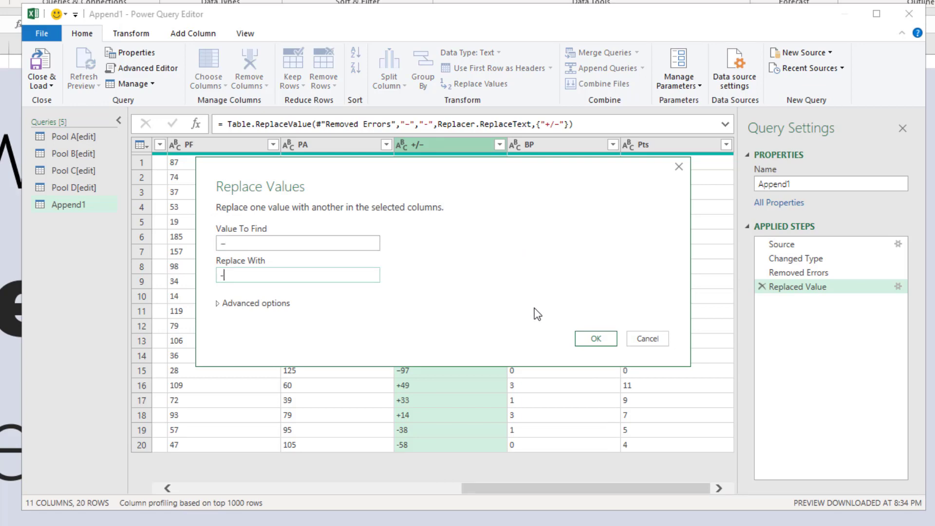
click(583, 338)
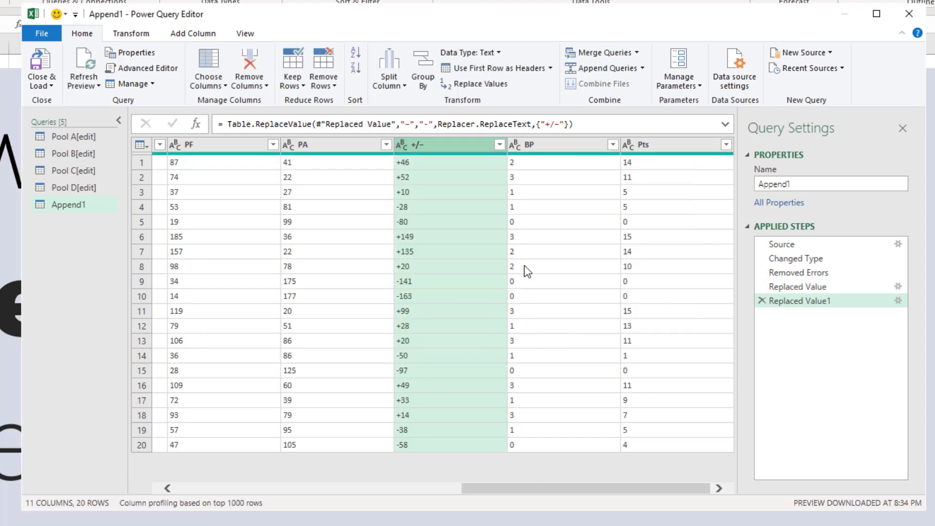
- Change the +/- column to Whole Number
right_click(481, 146)
mouse_move(593, 277)
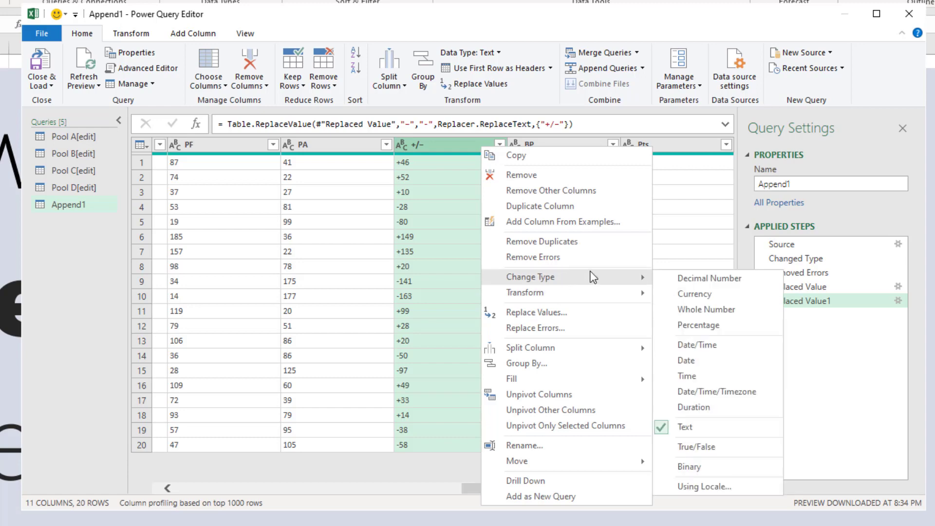
click(716, 310)
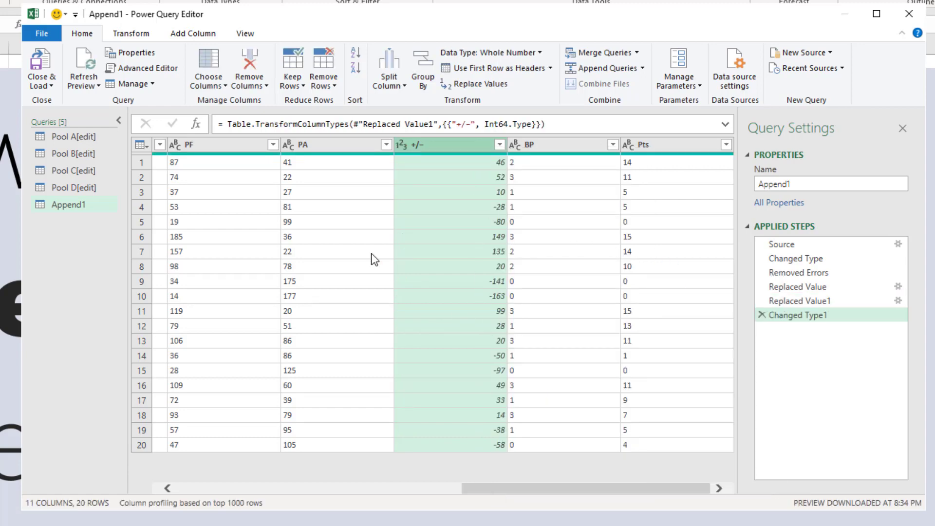
- Convert the W through PA columns to Whole Number
click(343, 146)
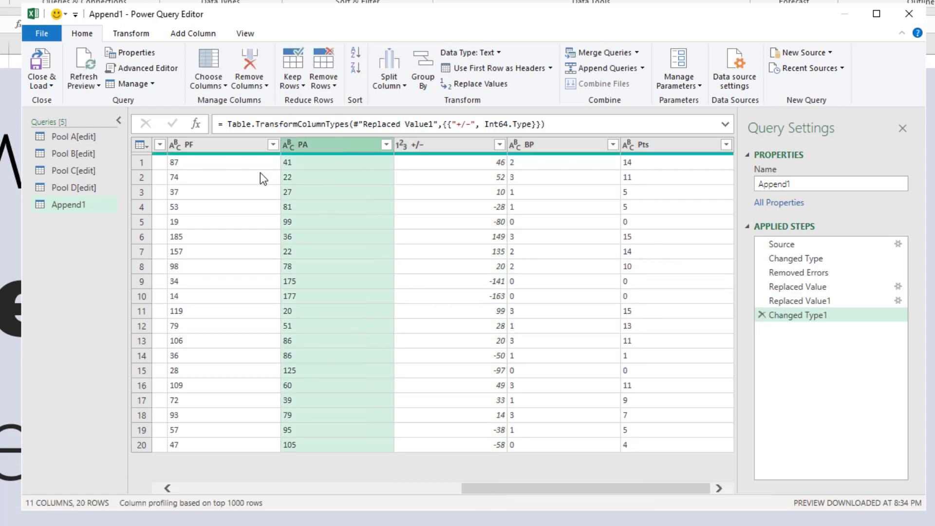
key(shift+Left)
key(shift+Left)
key(shift+Left)
key(shift+Left)
key(shift+Left)
key(shift+Left)
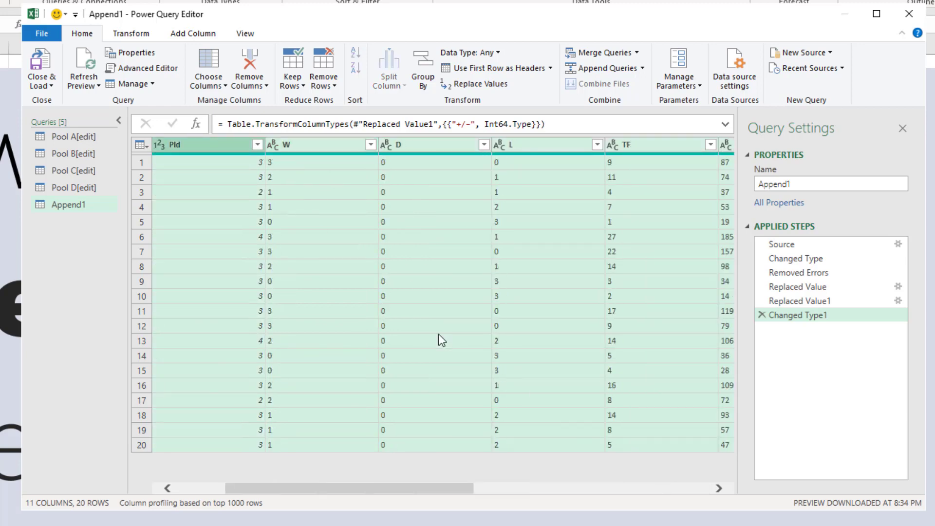
key(shift+Right)
key(shift+Right)
key(shift+Left)
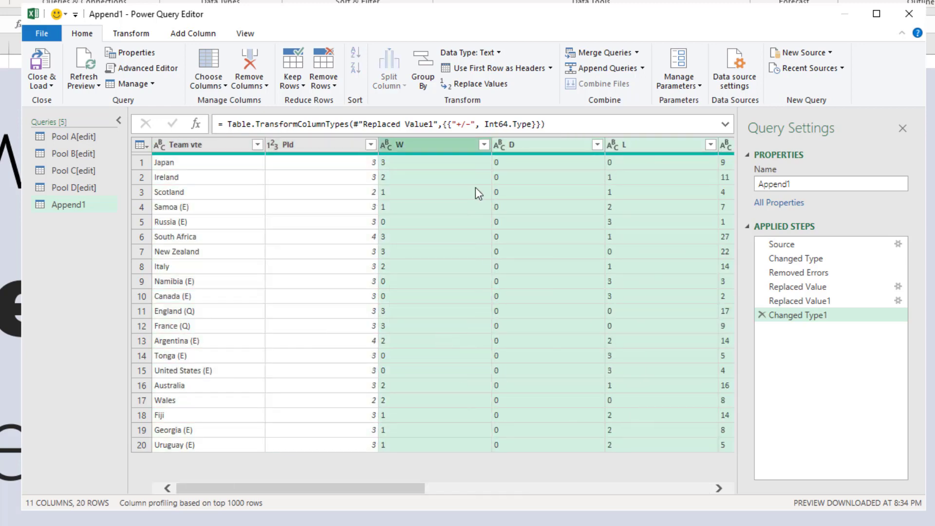
right_click(445, 143)
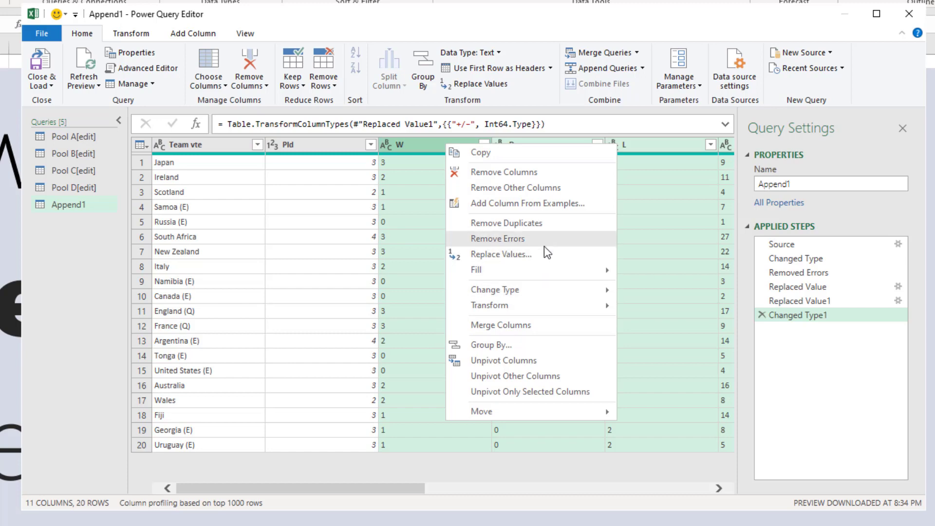
mouse_move(548, 291)
click(689, 321)
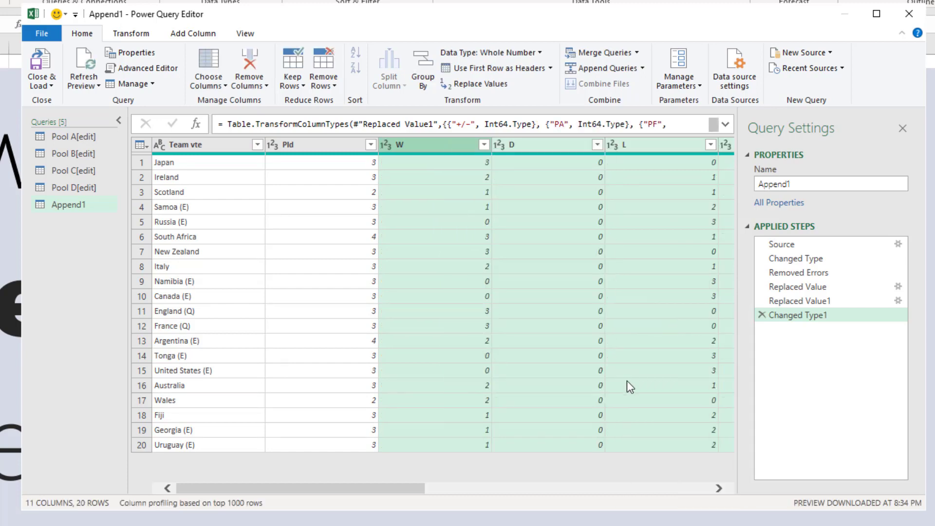
- Convert the BP and Pts columns to Whole Number
drag(366, 488, 652, 488)
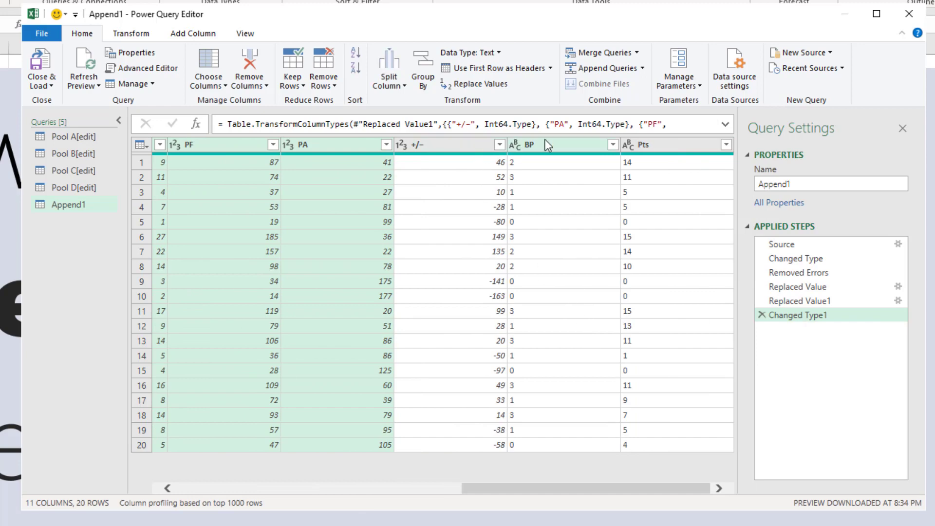
click(543, 141)
key(shift+Right)
right_click(538, 140)
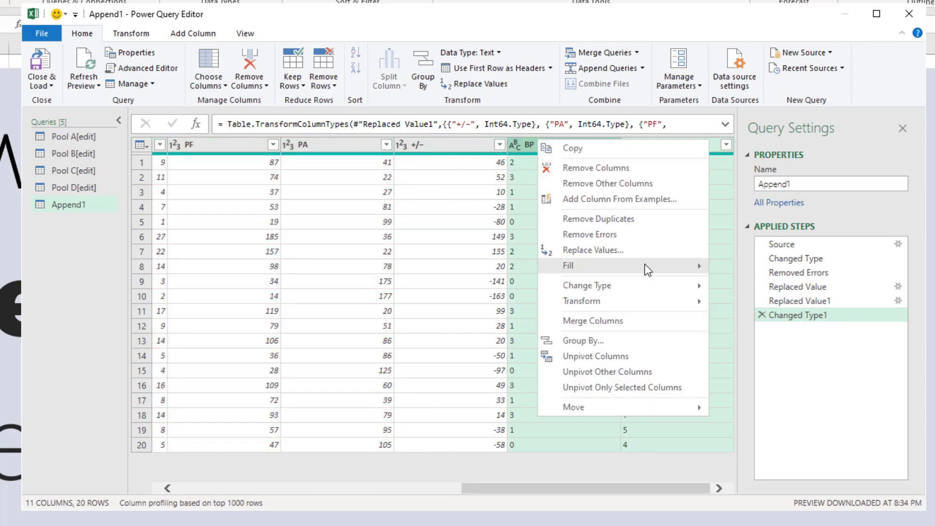
mouse_move(599, 286)
click(776, 317)
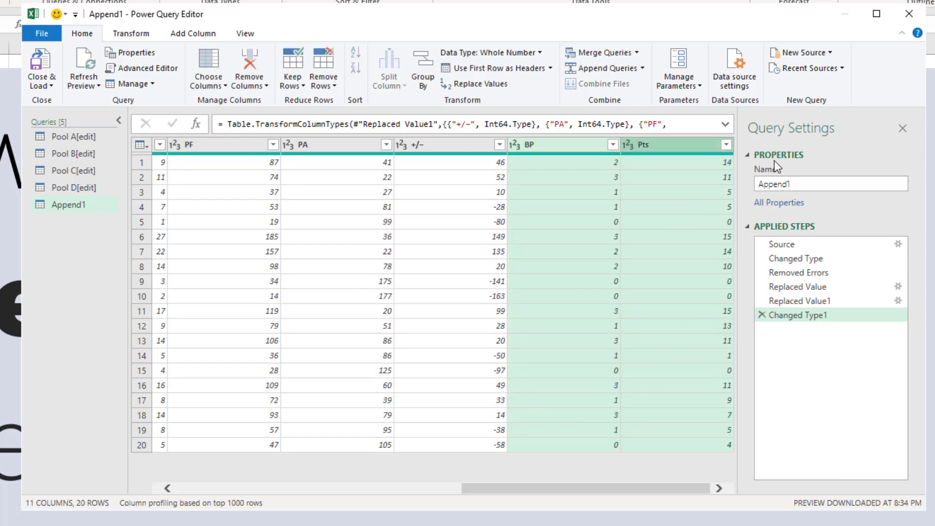
- Rename the Append1 query to 'Final pool table'
double_click(834, 185)
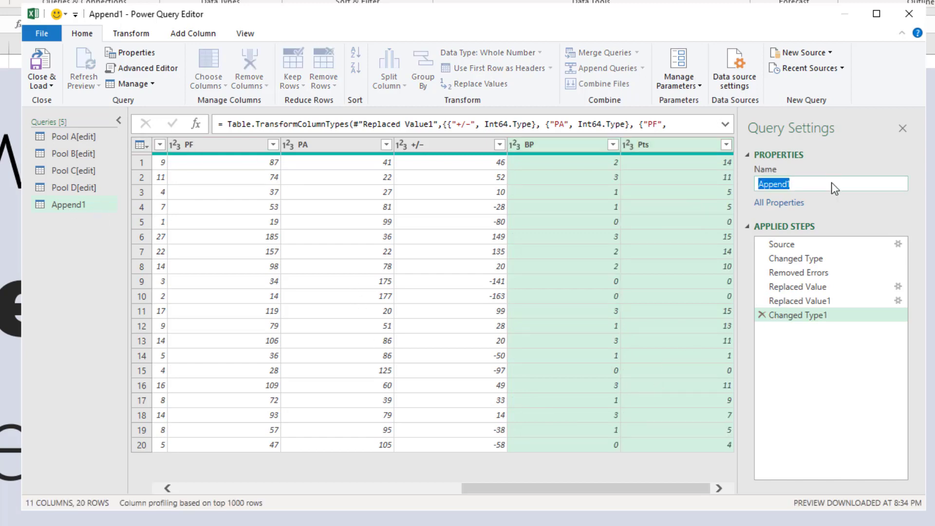
text(Final pool table)
key(Return)
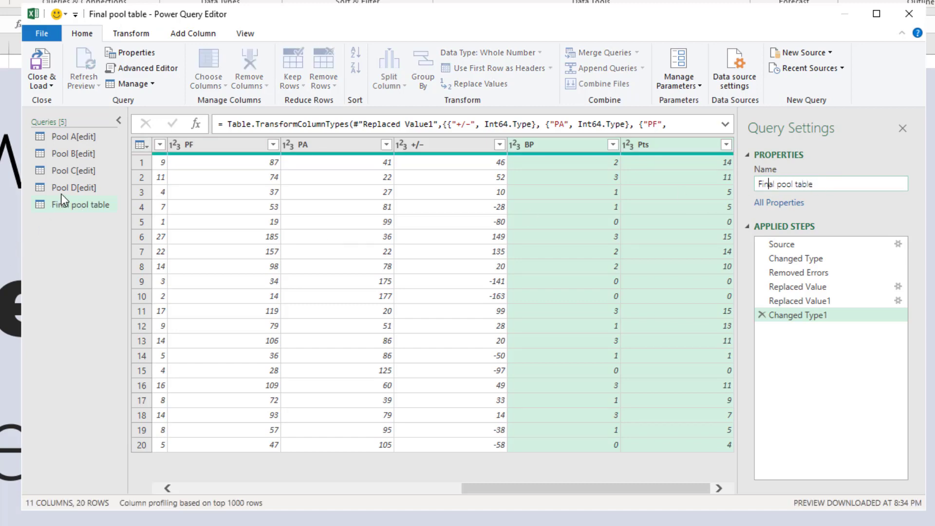
- Close the editor and load the query as a connection only
click(42, 86)
click(69, 115)
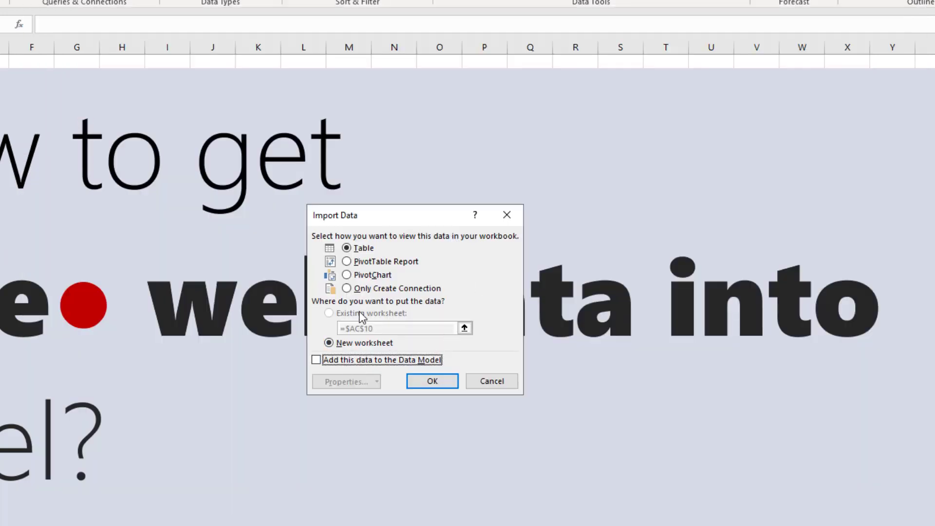
click(370, 290)
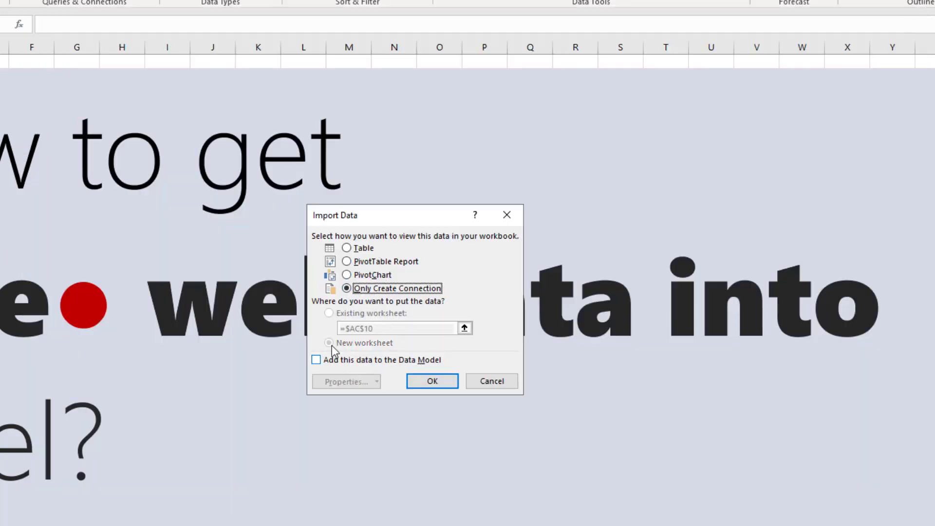
click(440, 388)
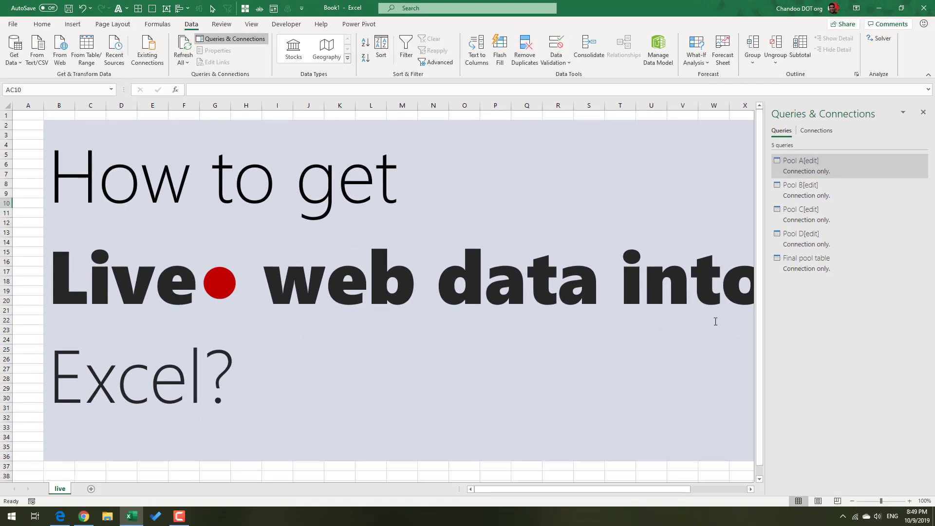
- Load Final pool table as a table on a new Sheet2, listing all 20 teams
right_click(812, 271)
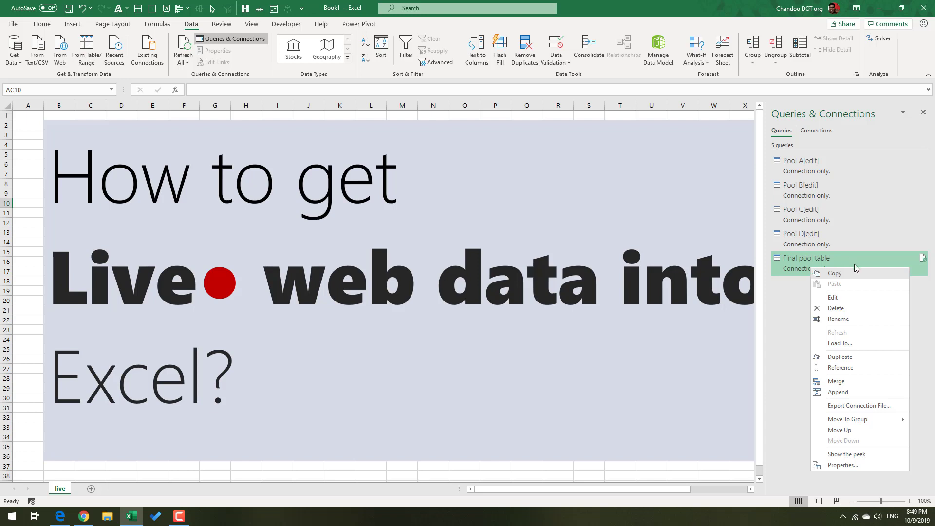
click(848, 344)
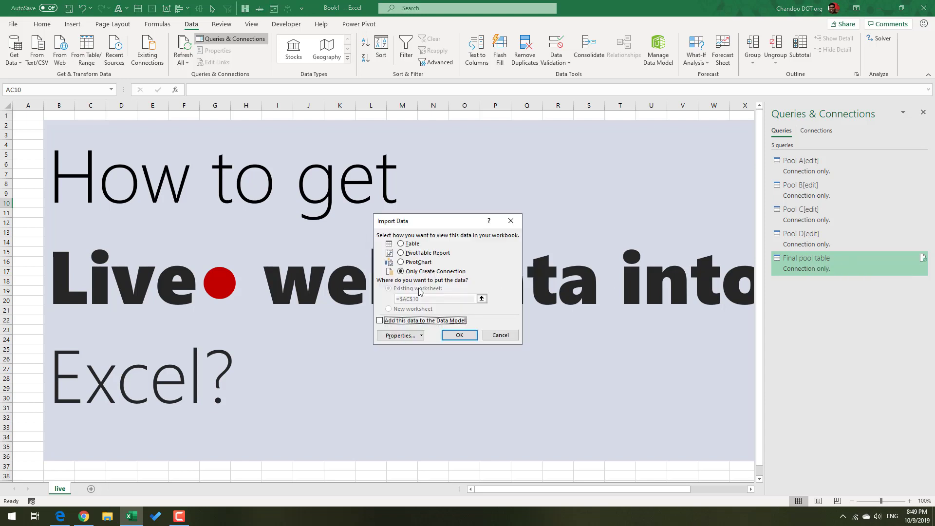
click(417, 247)
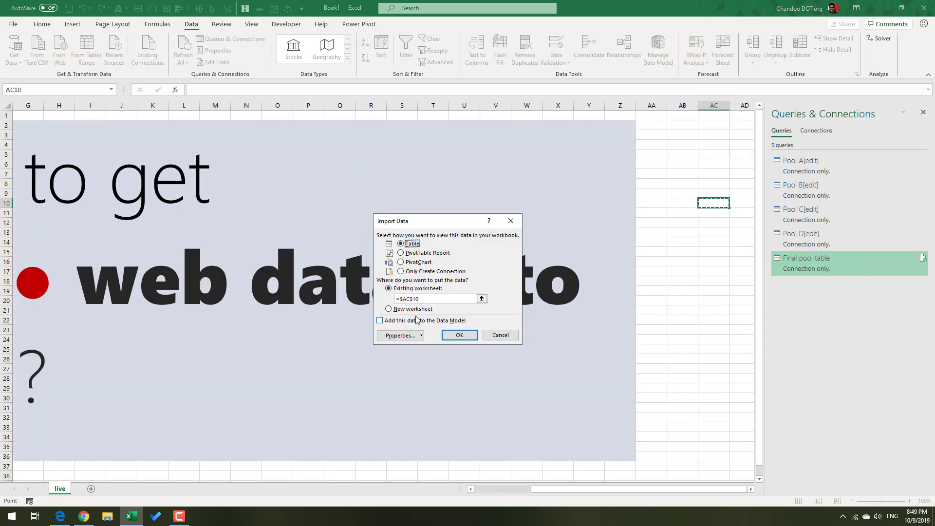
click(459, 335)
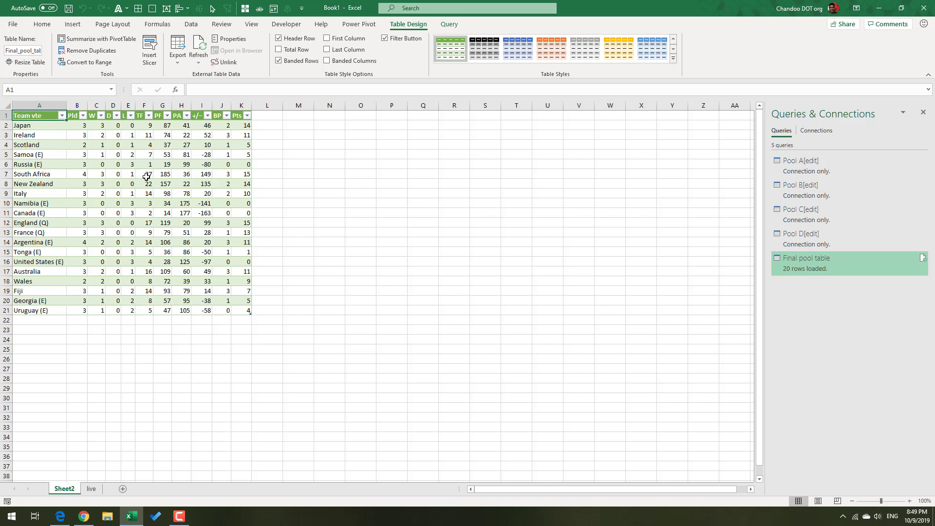
- Refresh the Final pool table, then return to the live sheet's title picture
click(199, 48)
click(91, 488)
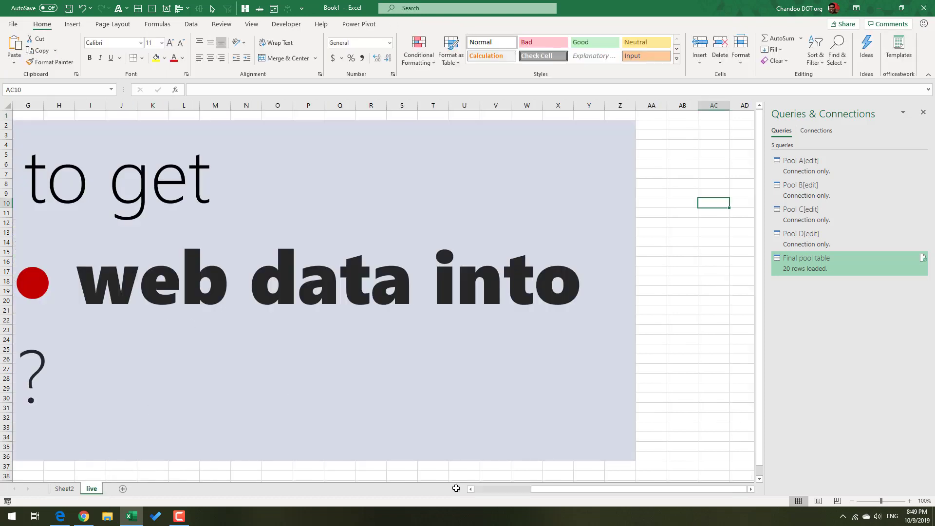
click(499, 486)
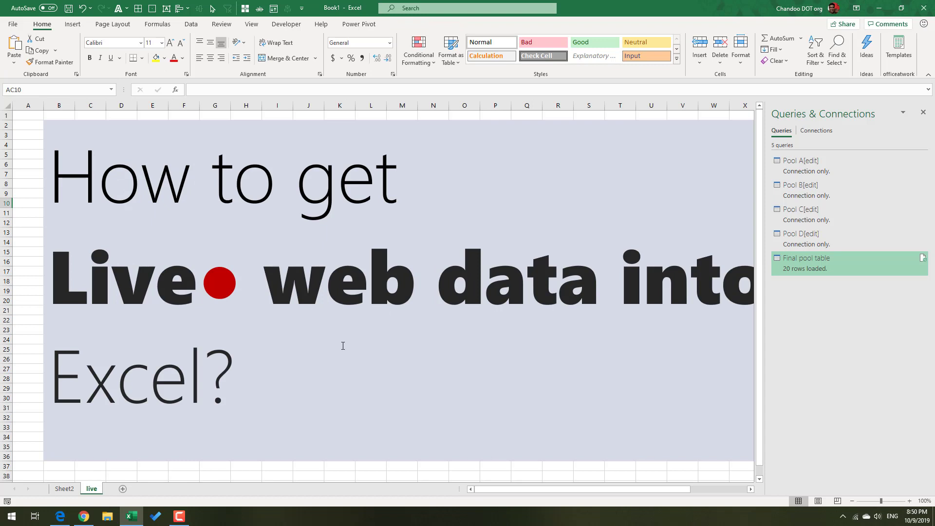